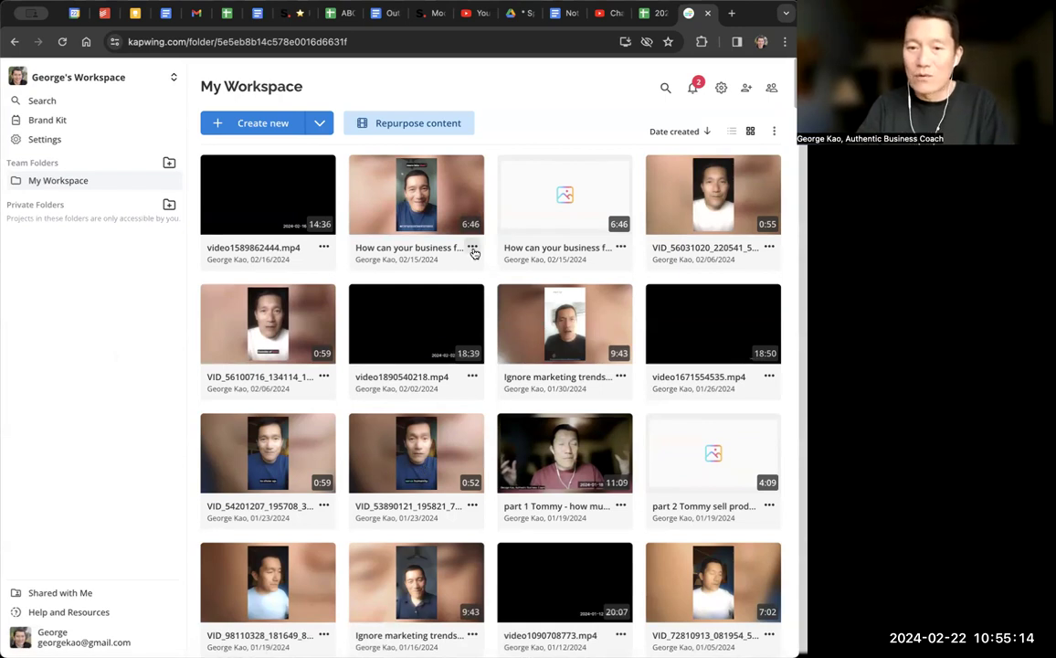
Step: Duplicate the 'How can your business feel truly easeful?' project, open the copy, and return to My Workspace
click(473, 248)
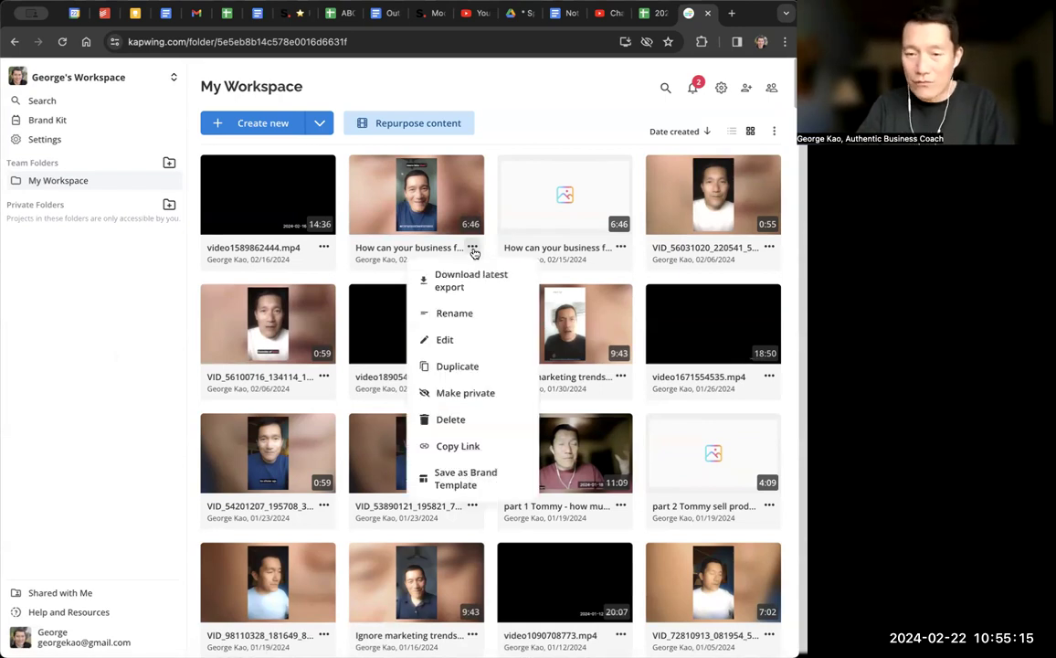
click(462, 366)
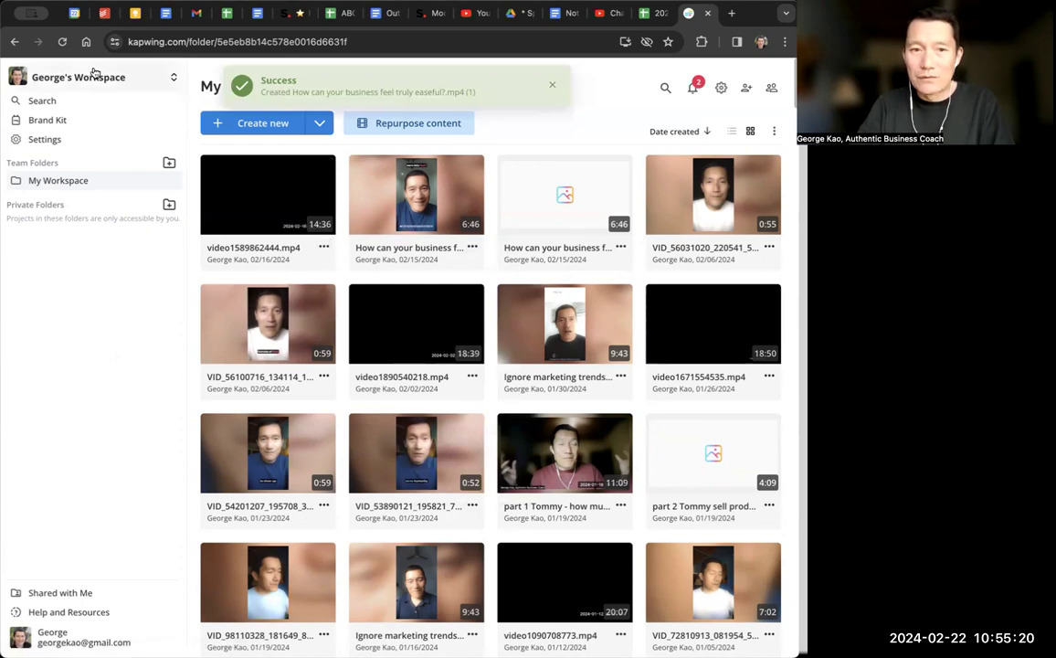
click(63, 42)
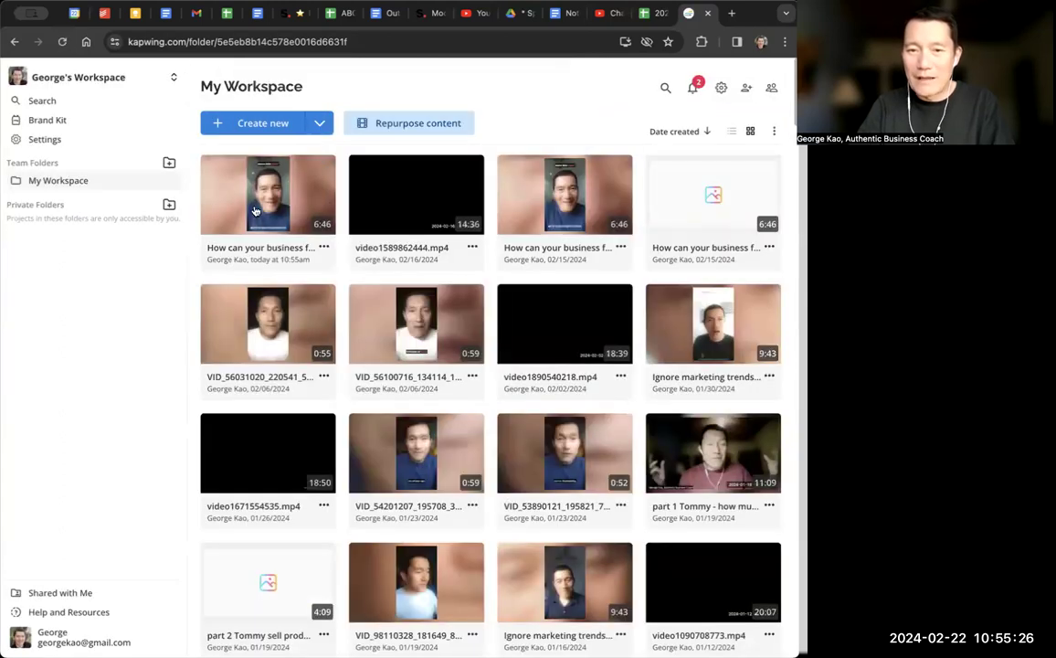
click(256, 211)
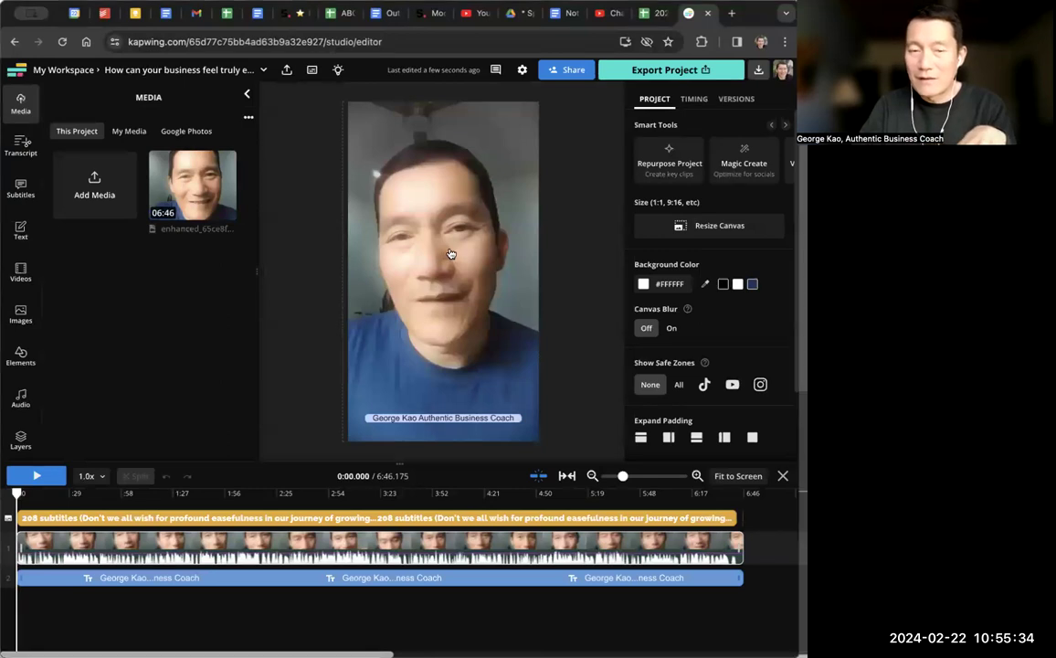
mouse_move(162, 169)
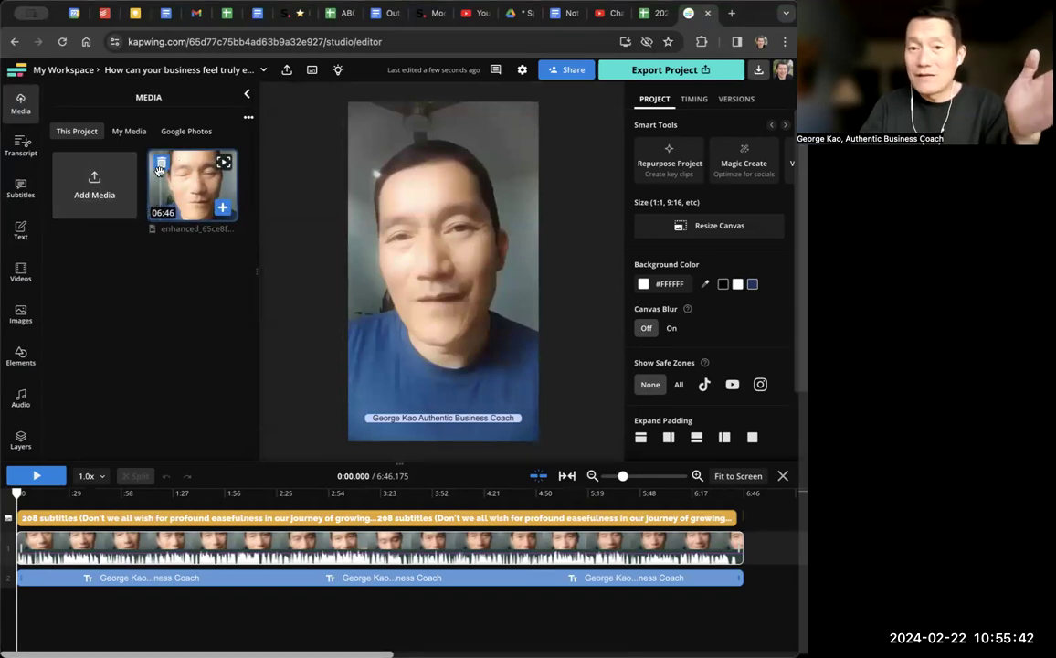
click(22, 72)
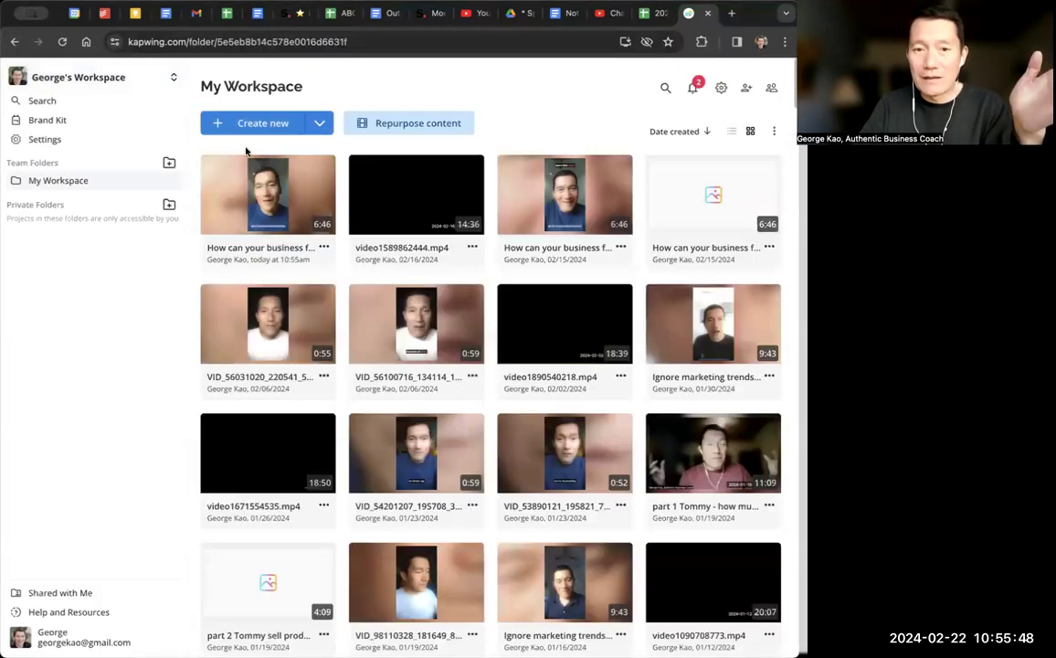
Step: Create a new project and upload the 'kapwing demonstration' vertical talking-head video
click(256, 123)
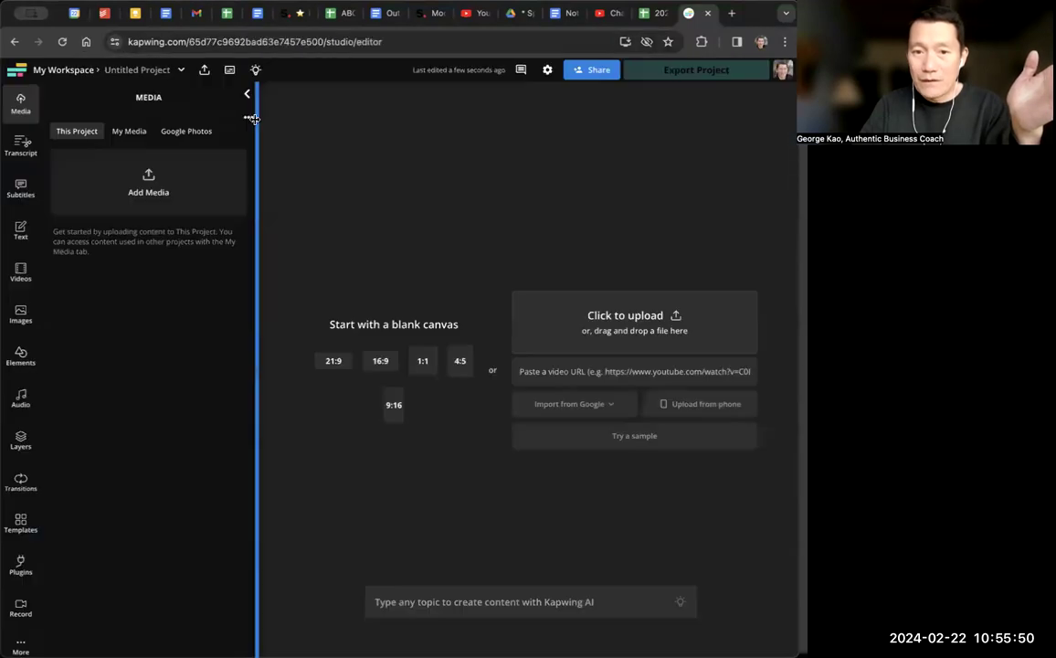
click(597, 331)
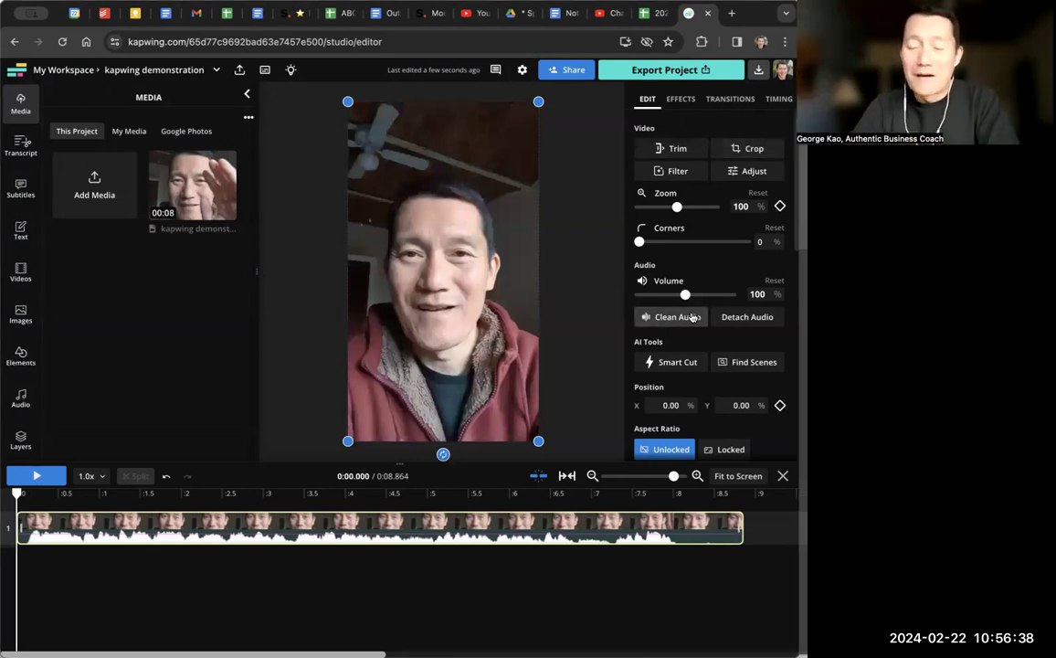
Step: Run Clean Audio on the selected clip to strip its background noise
click(692, 317)
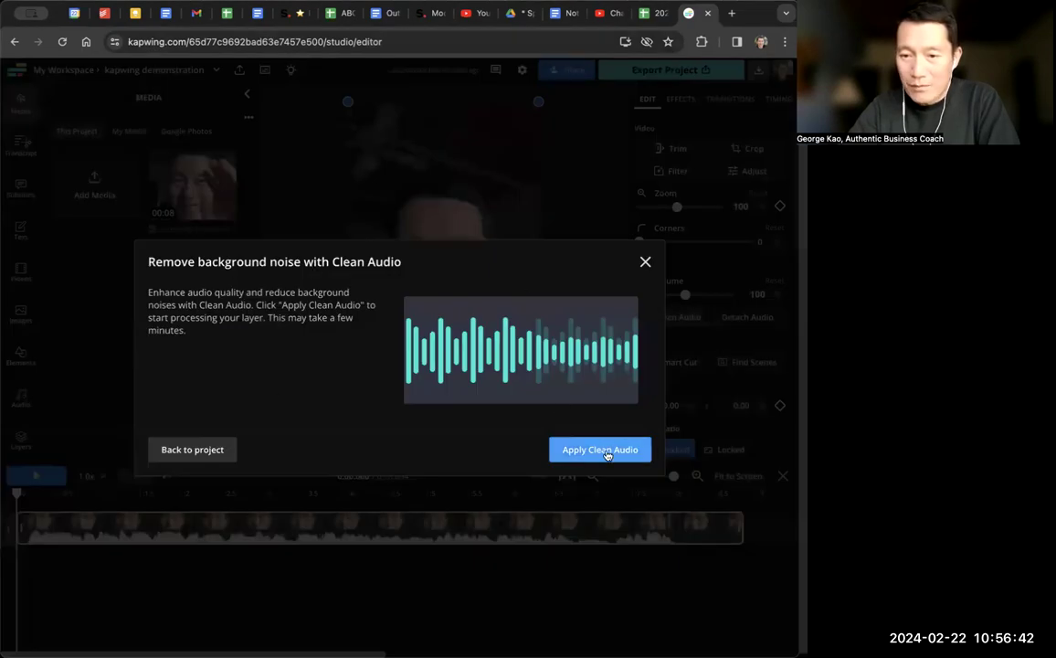
click(597, 450)
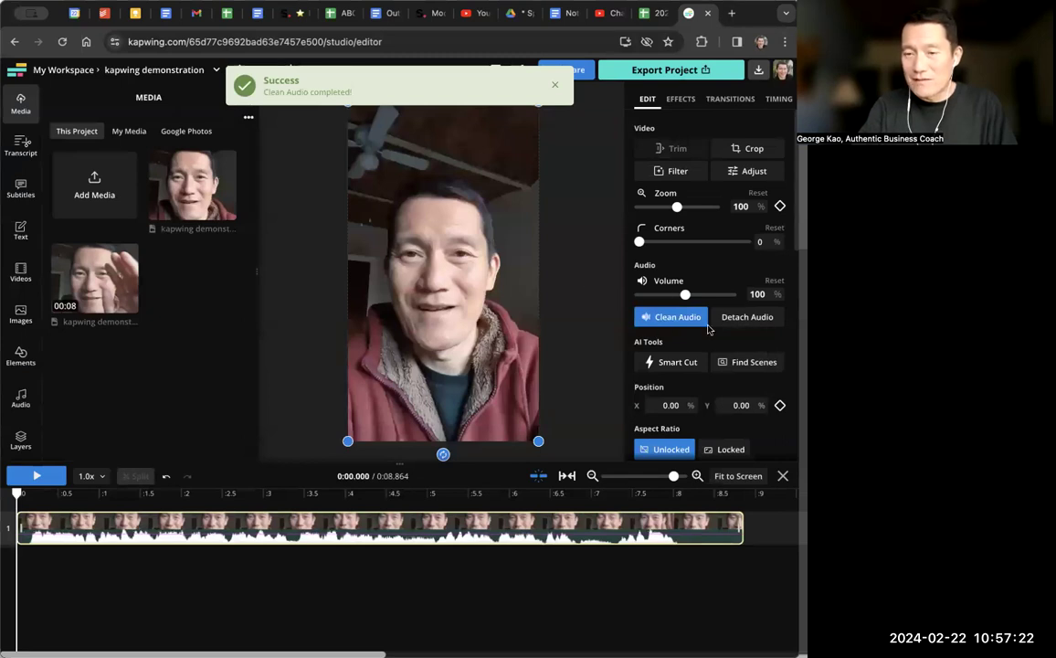
Step: Dismiss the success notice and add the clip three more times as tracks 2, 3 and 4
click(557, 87)
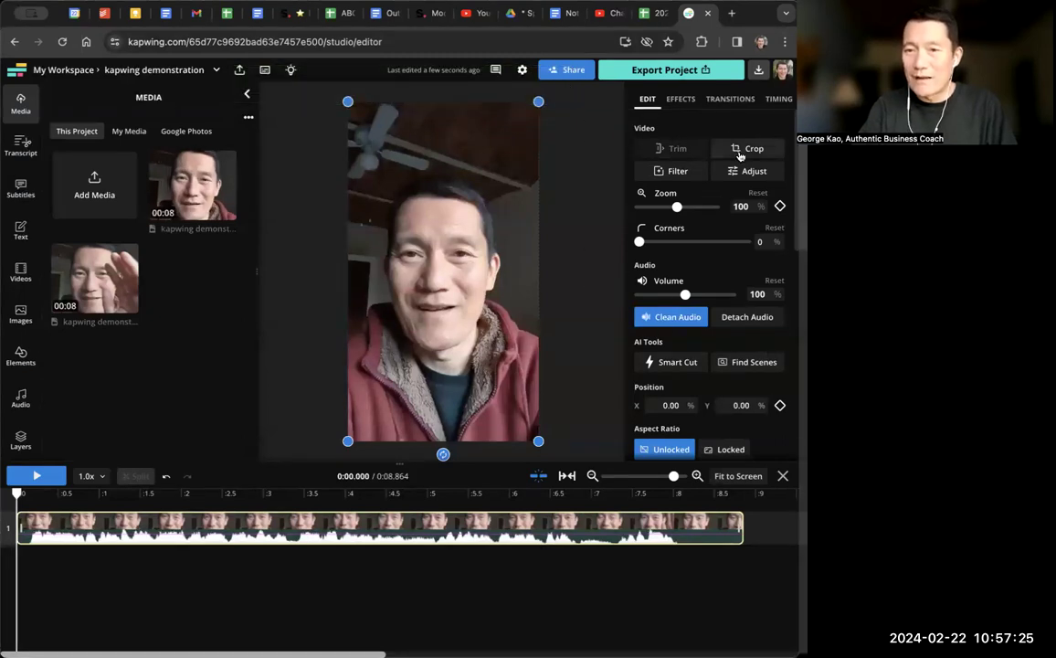
click(106, 276)
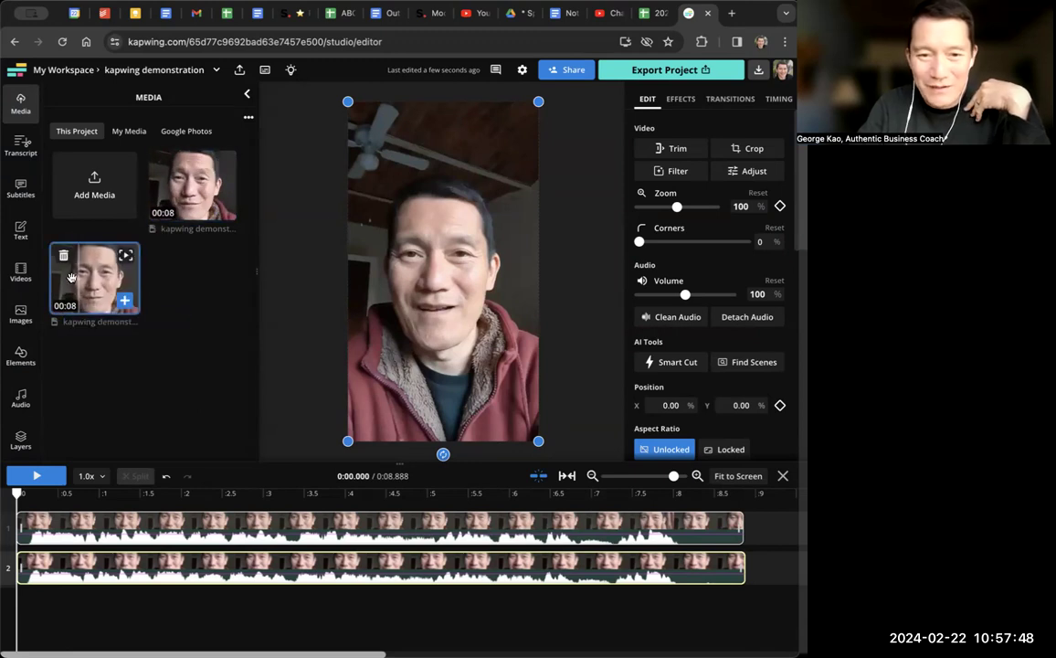
click(157, 187)
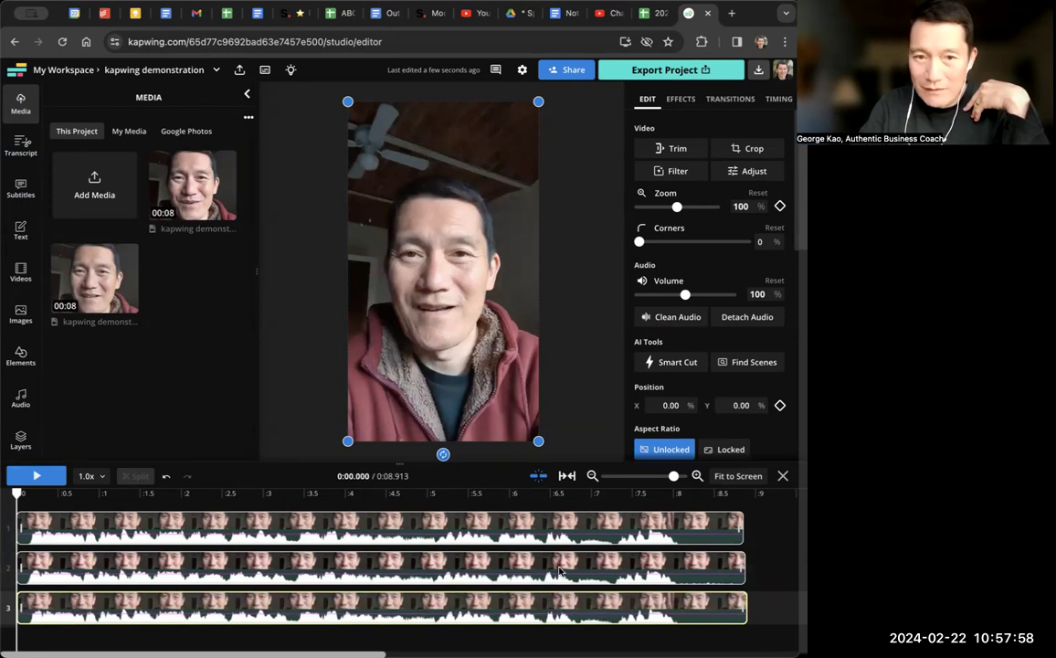
click(92, 272)
scroll(640, 559, down, 2)
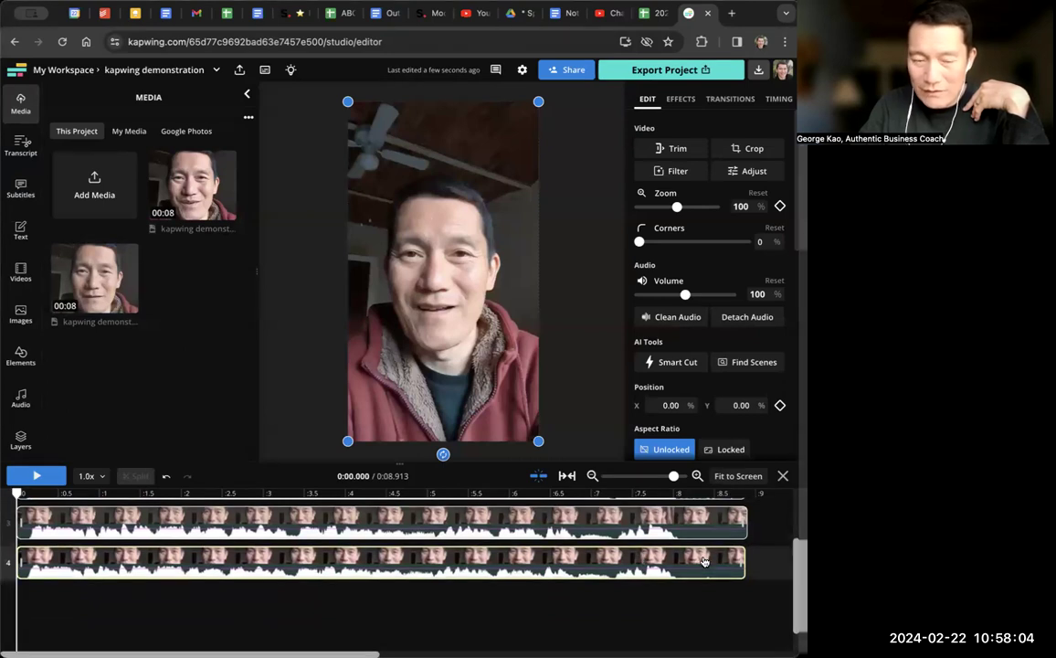
scroll(472, 581, up, 2)
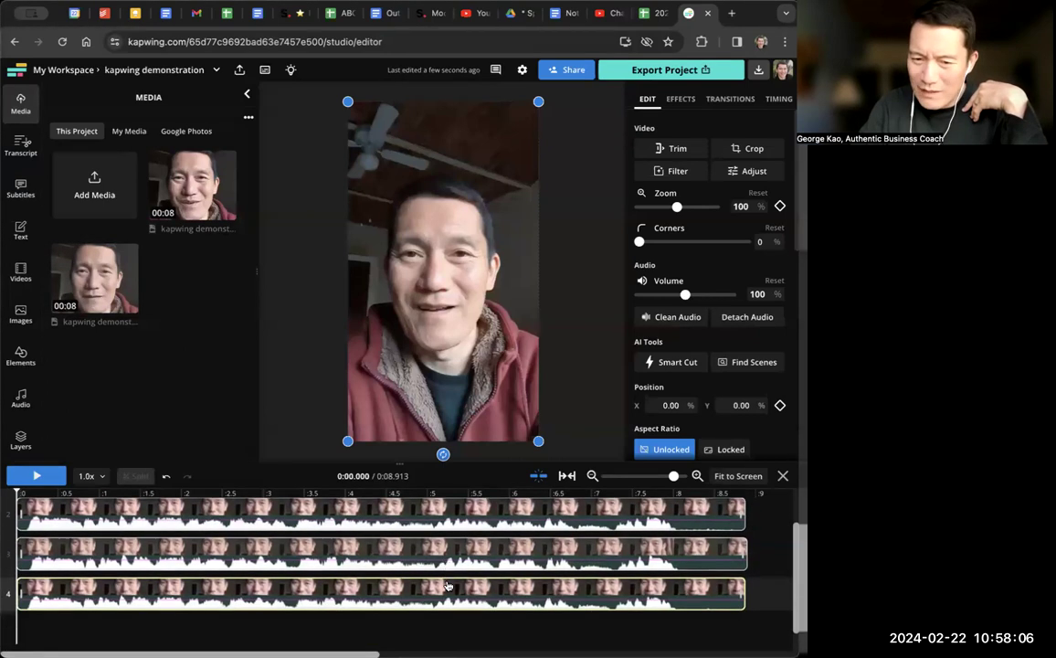
scroll(447, 581, up, 3)
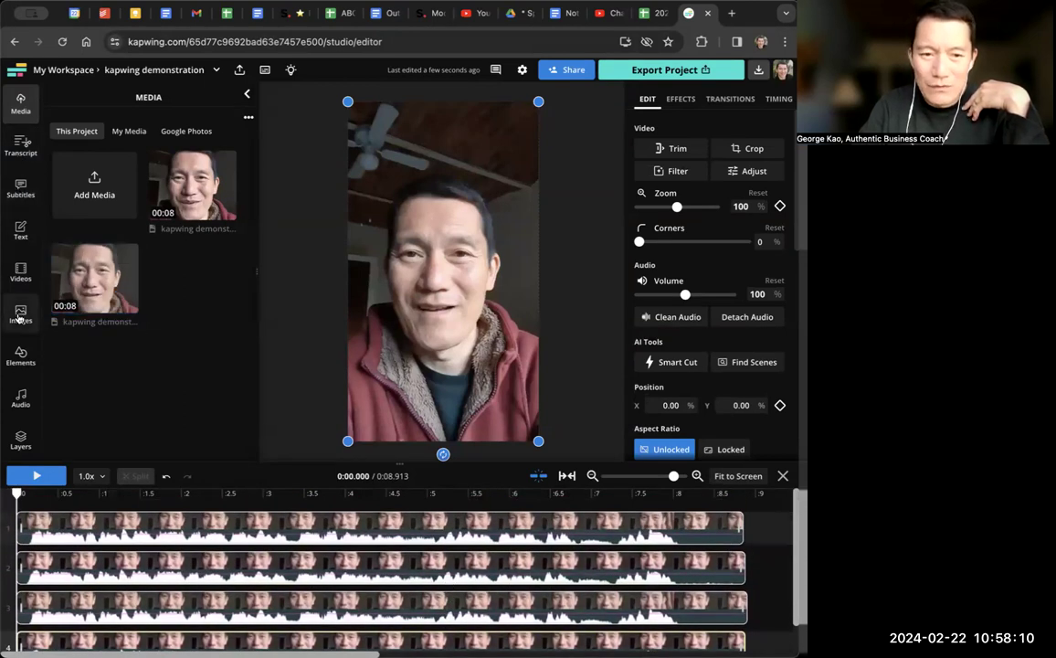
scroll(15, 256, down, 2)
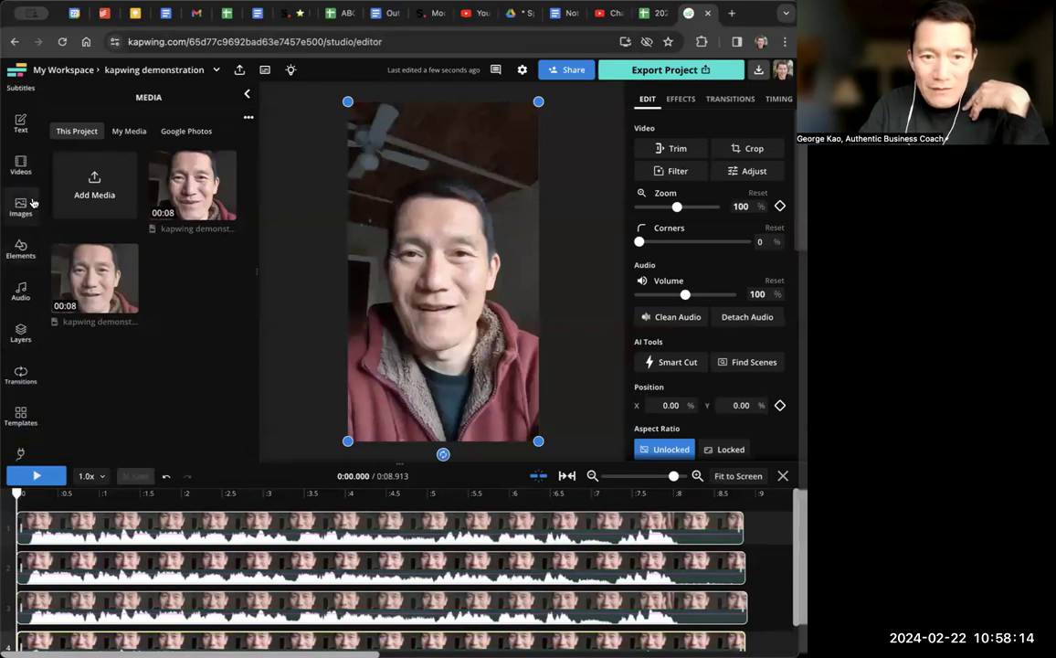
scroll(33, 202, up, 2)
scroll(33, 202, down, 3)
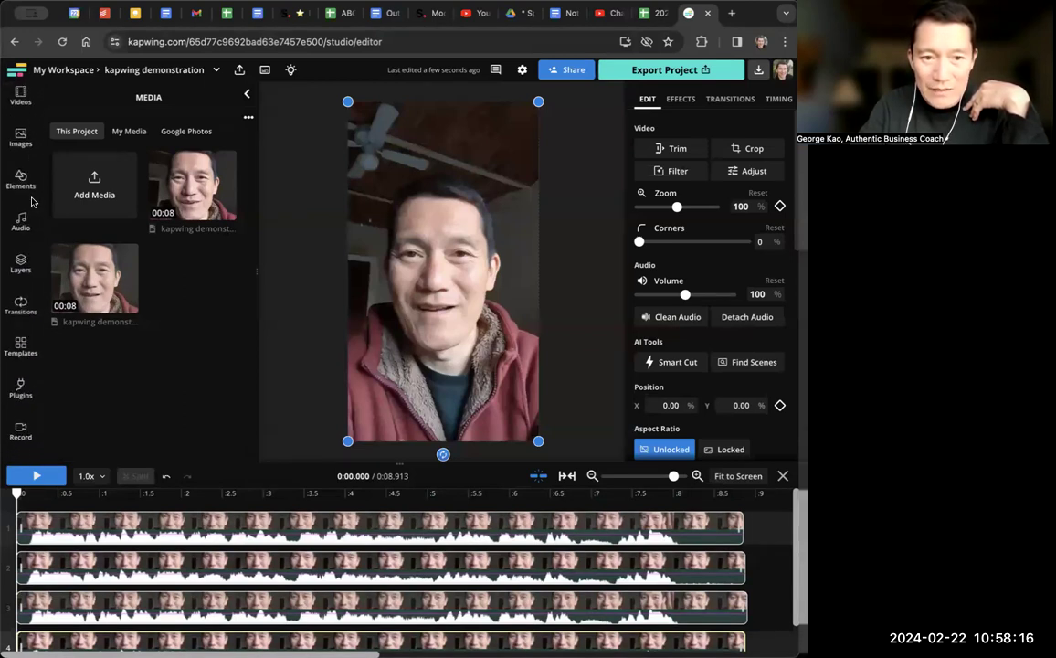
Step: Delete the three extra clip layers in Layers, then select the remaining video and start Crop
click(14, 266)
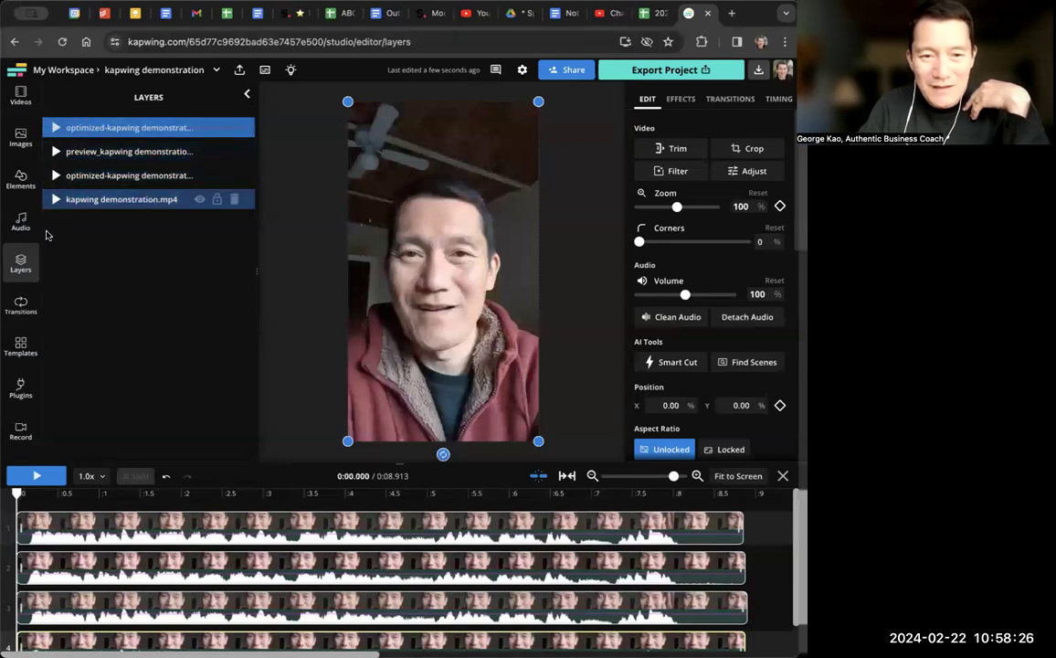
shift+click(100, 151)
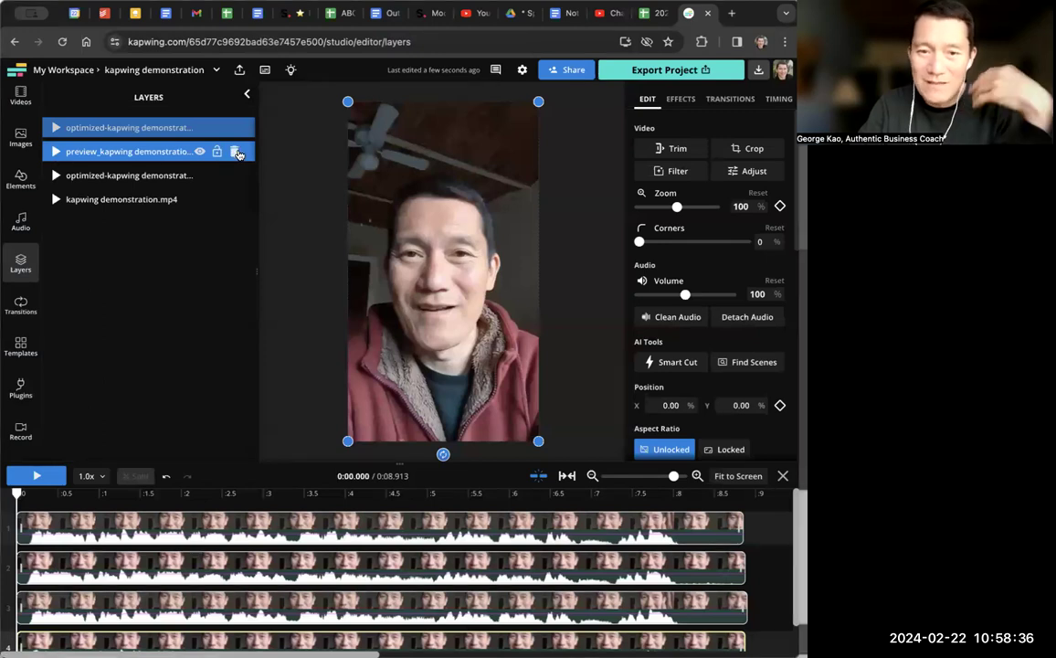
click(235, 152)
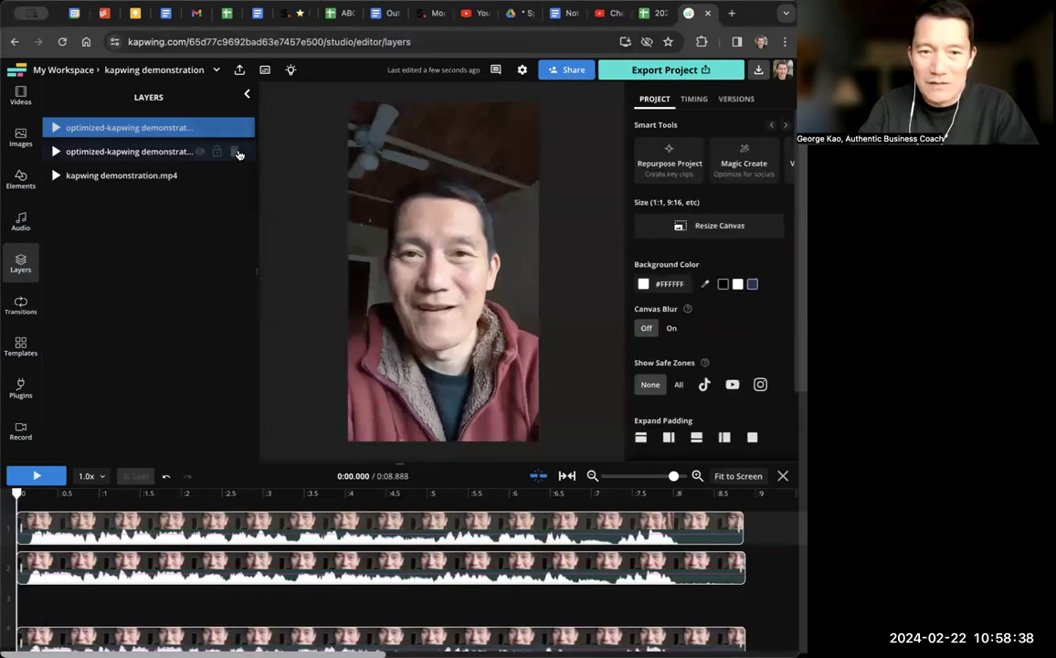
click(235, 152)
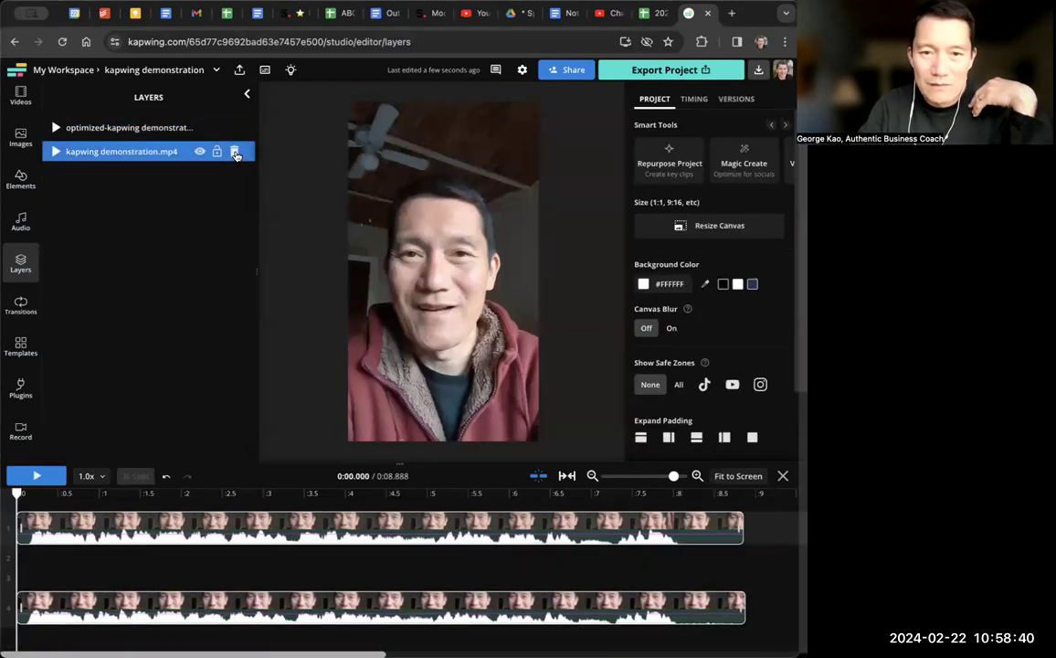
click(235, 151)
click(173, 133)
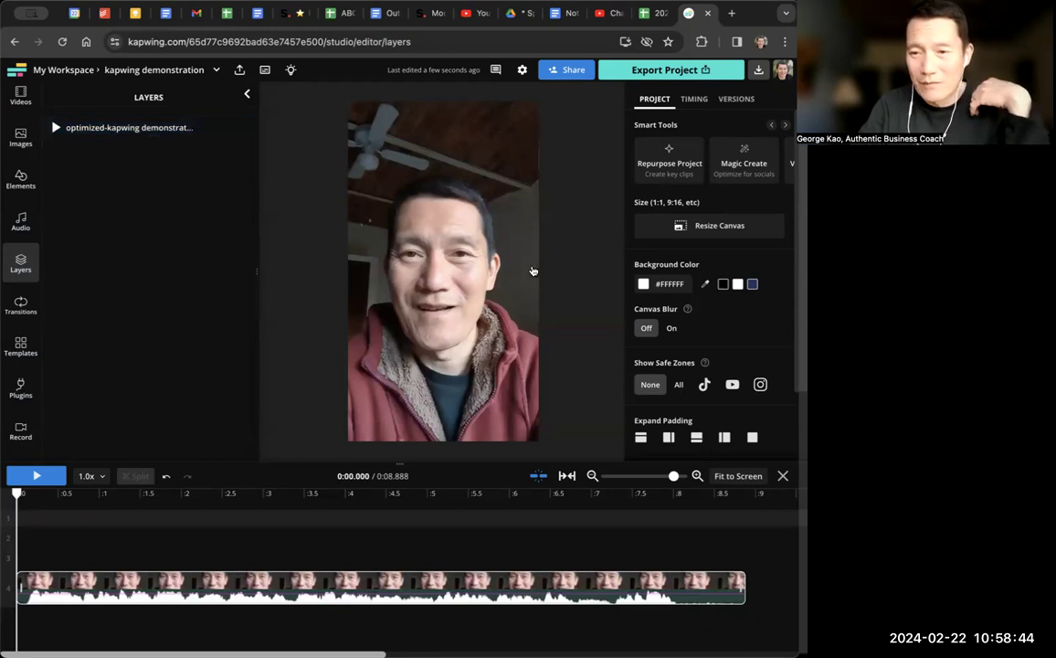
click(469, 219)
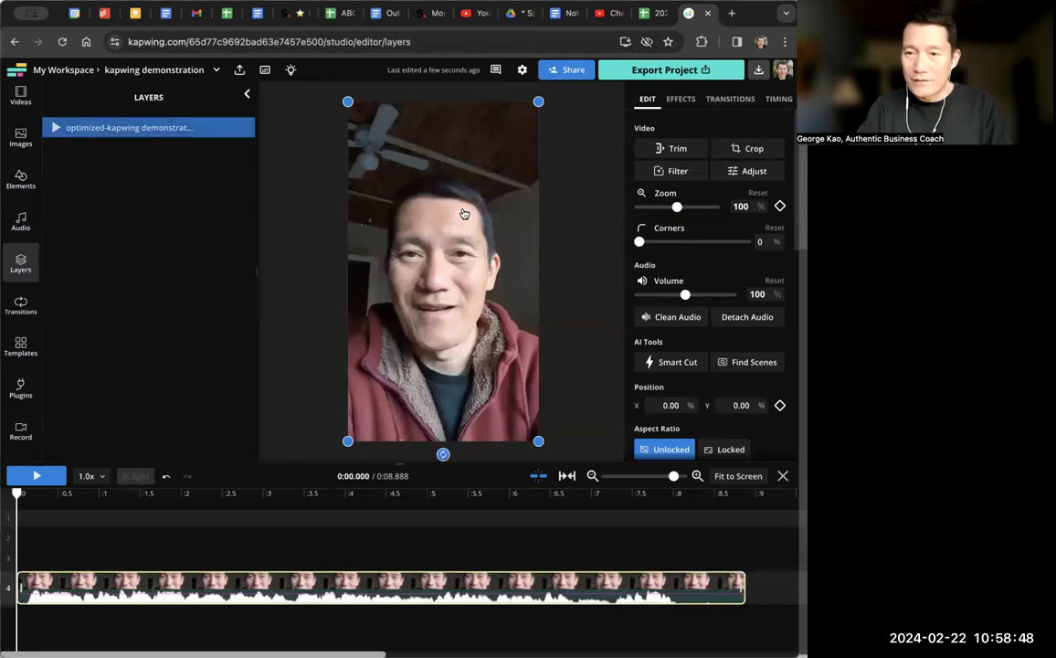
click(743, 154)
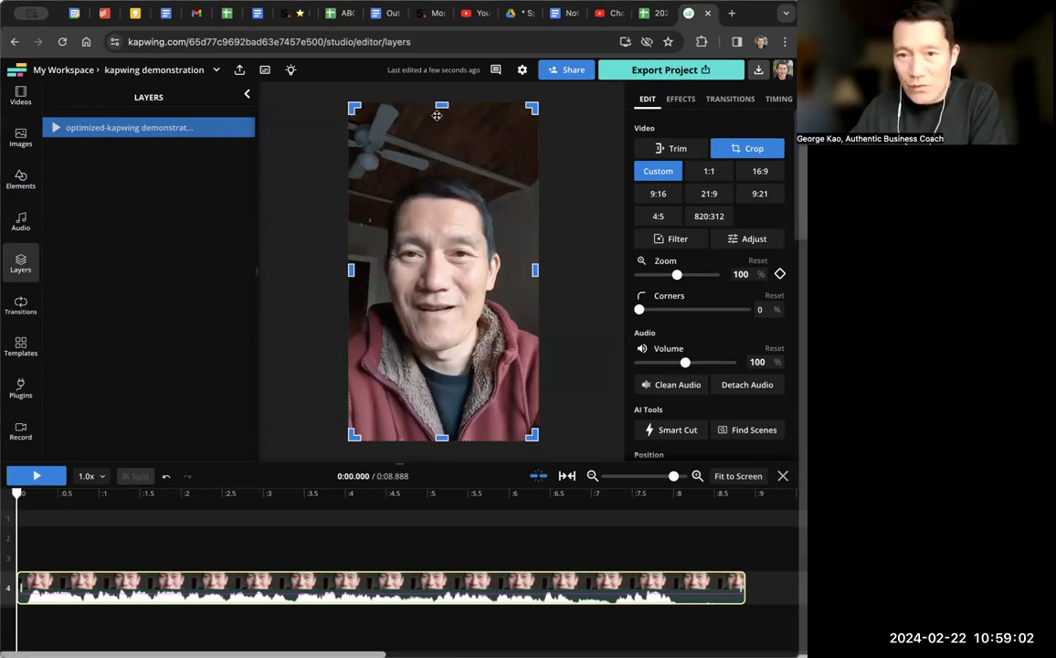
Step: Crop the top strip off the video frame and apply the crop
drag(442, 105, 448, 182)
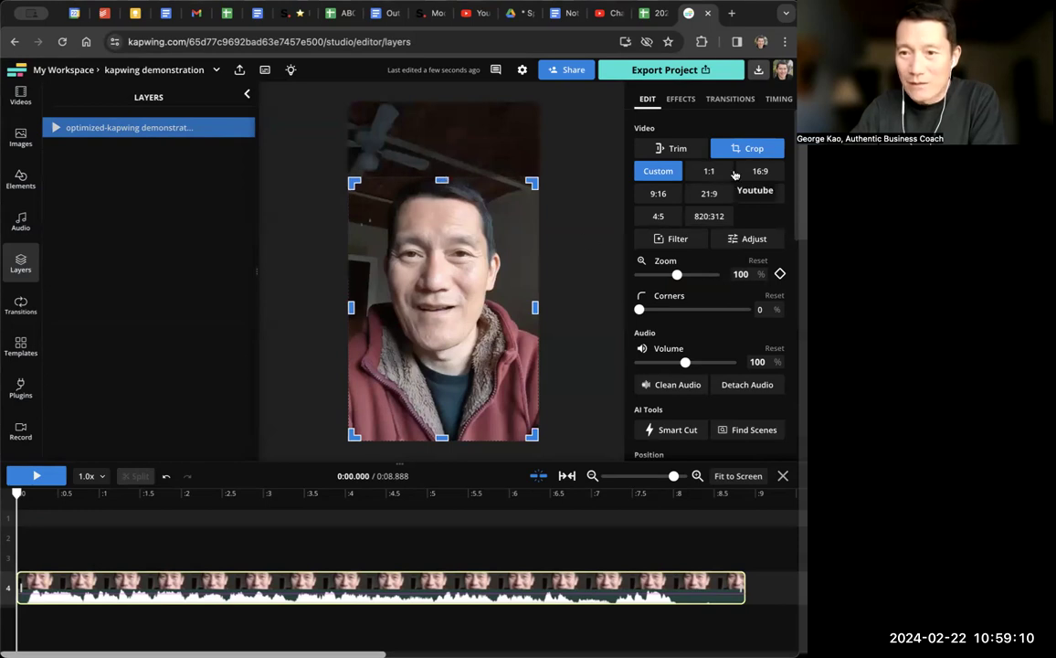
click(744, 148)
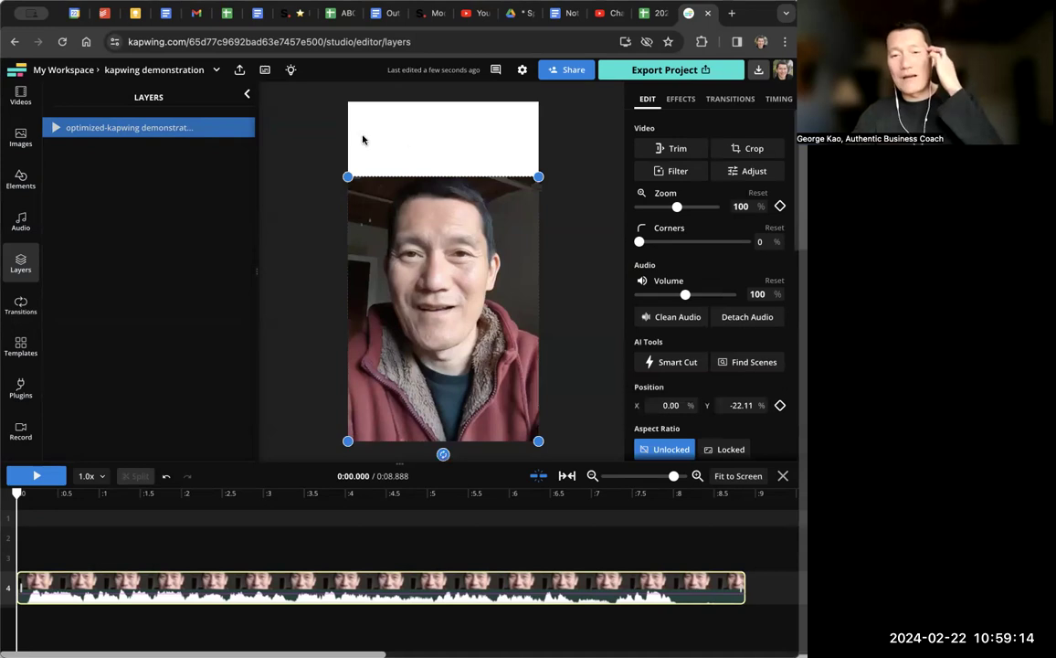
click(507, 145)
click(446, 143)
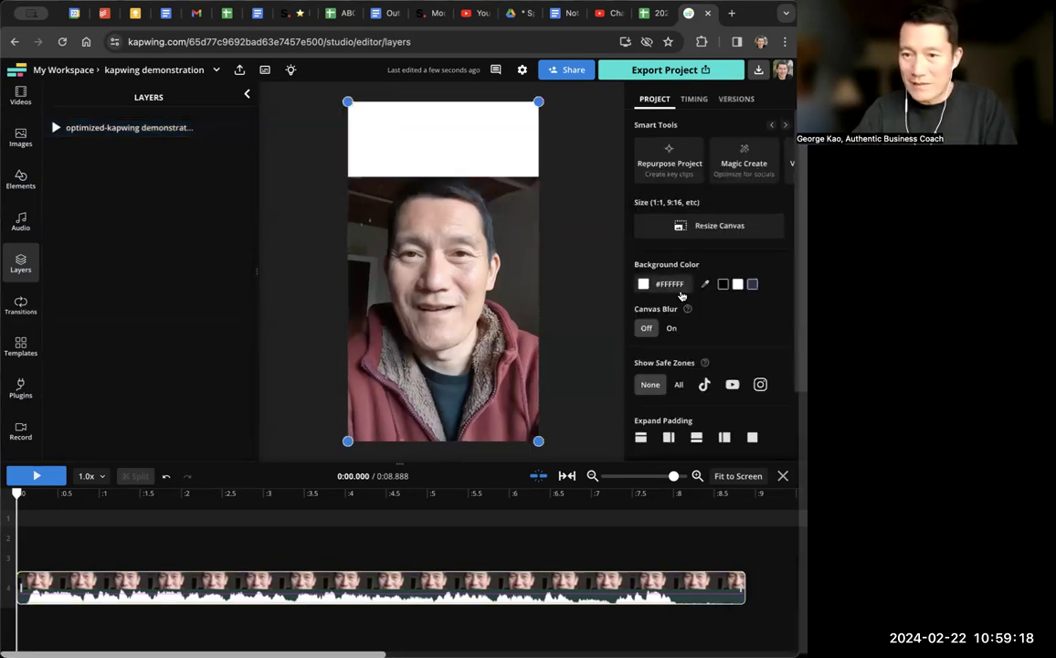
Step: Compare black, dark blue and white canvas backgrounds, settling on black
click(723, 285)
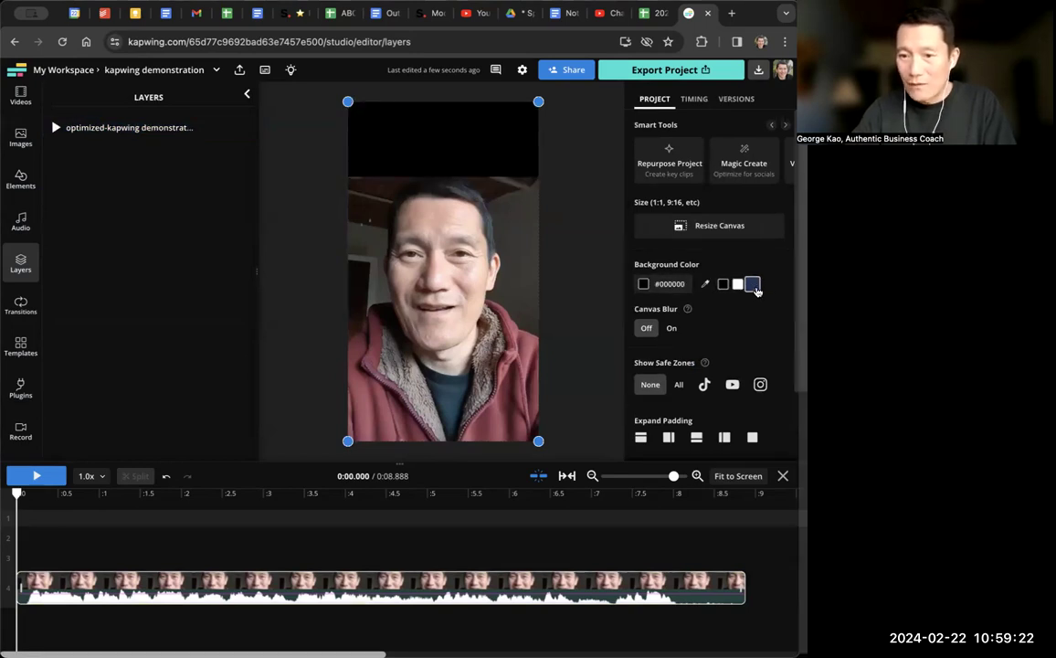
click(753, 284)
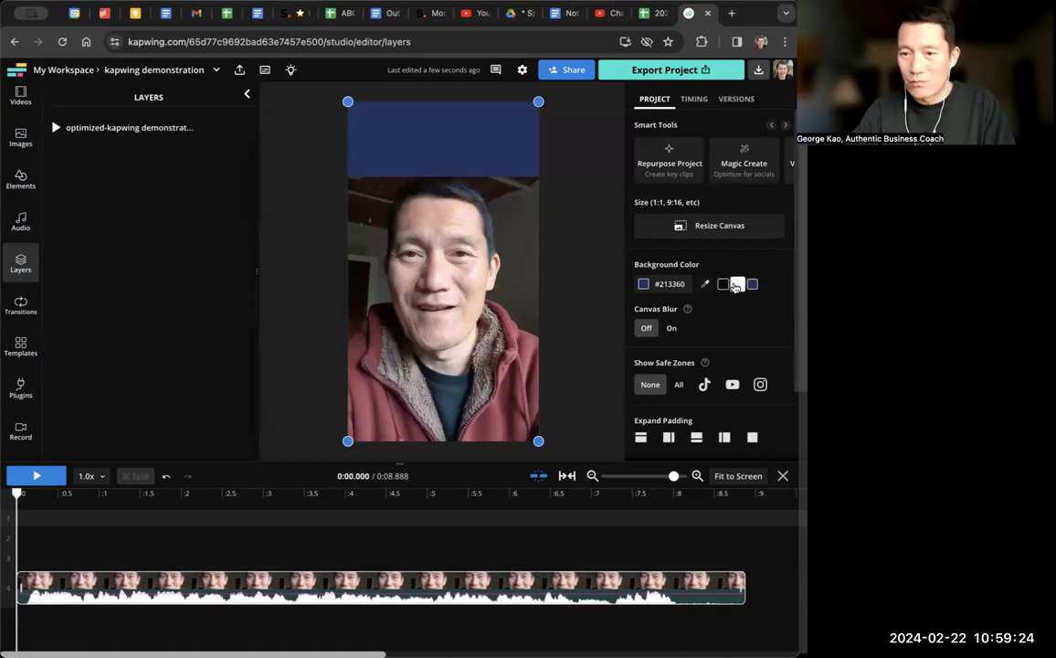
click(738, 284)
click(723, 285)
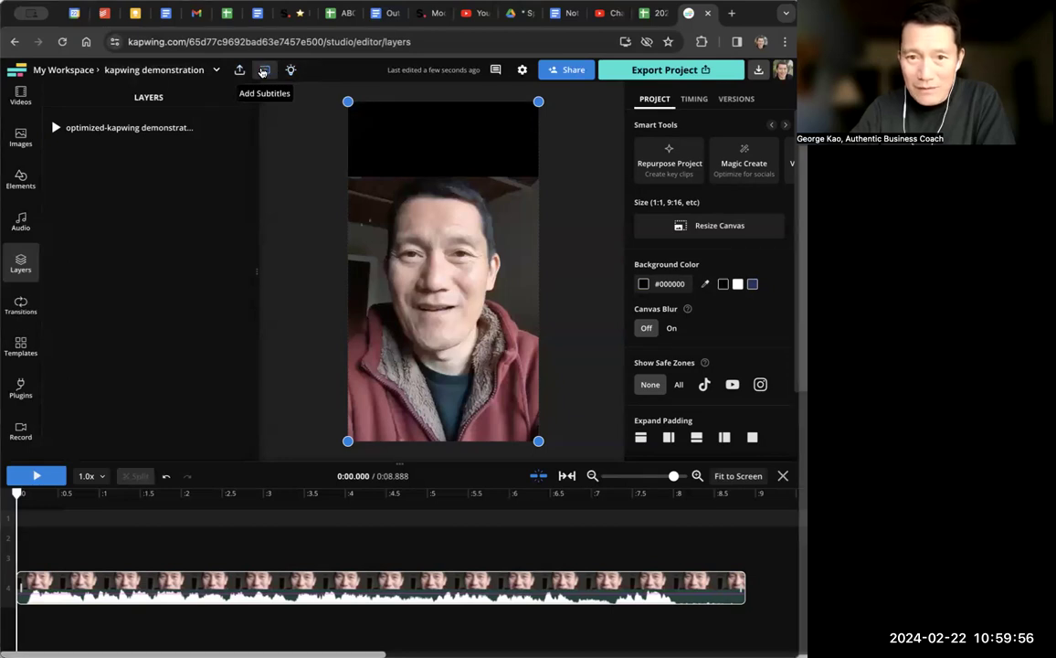
Step: Auto-generate English subtitles from the clip's speech
click(263, 70)
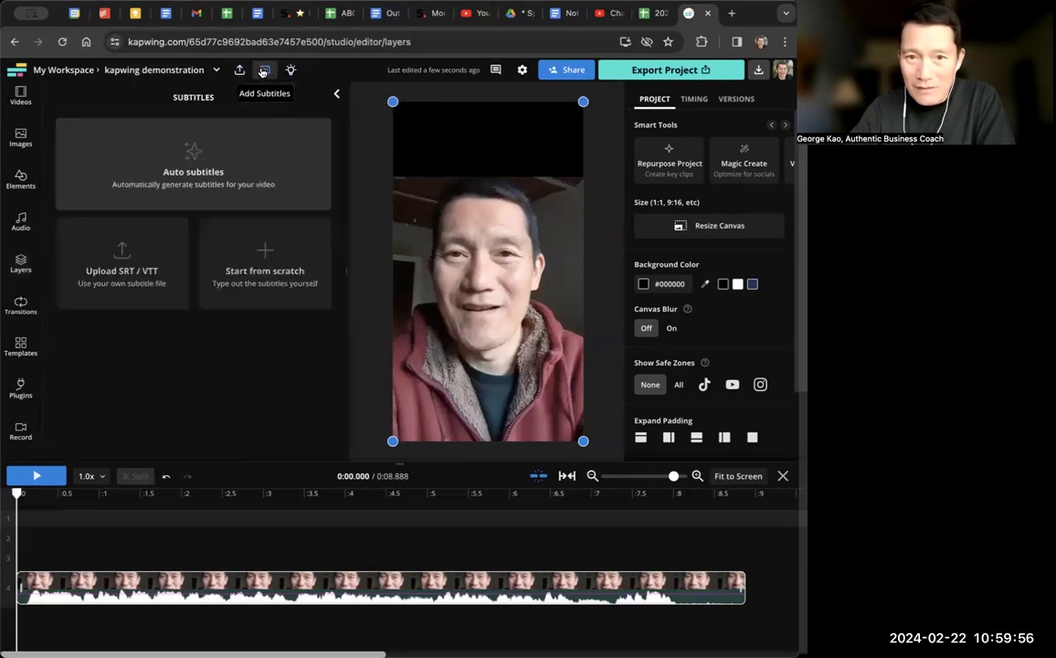
click(203, 156)
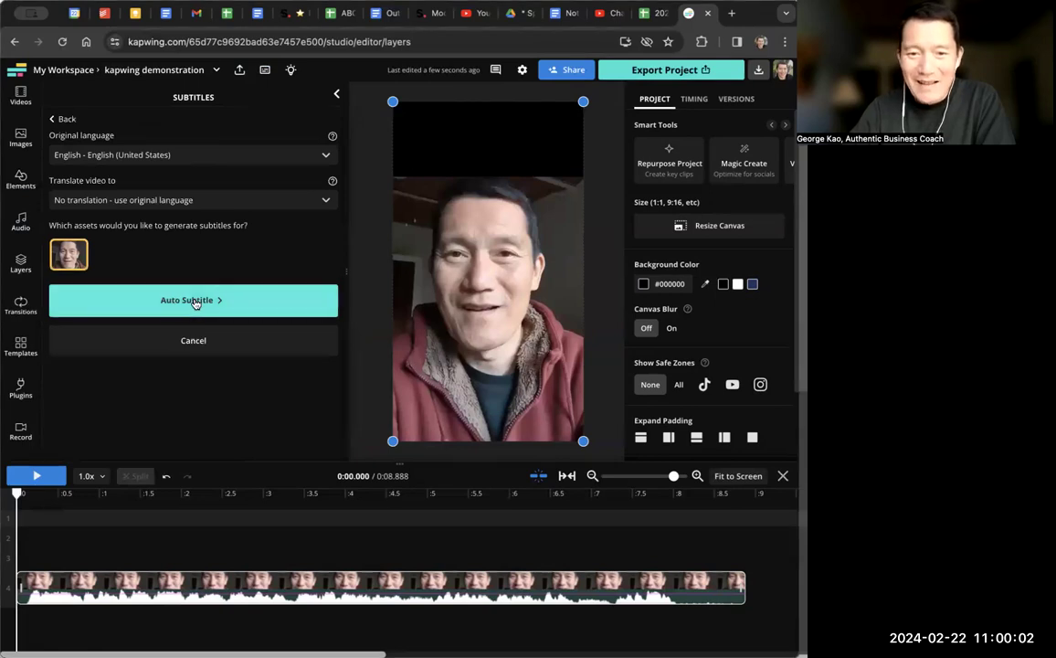
click(194, 302)
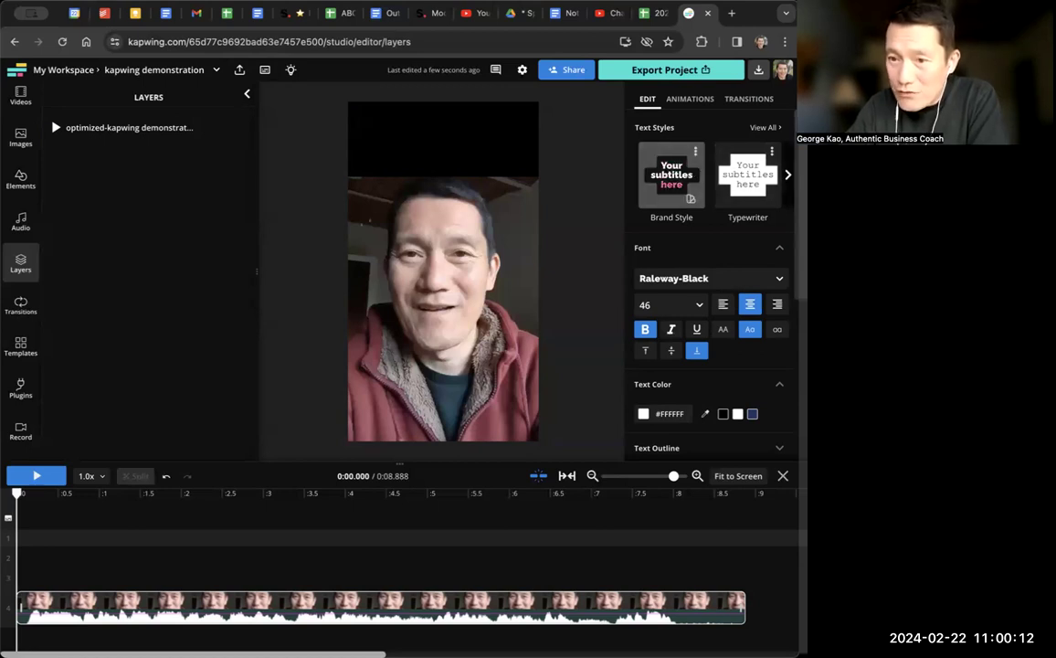
scroll(672, 174, right, 5)
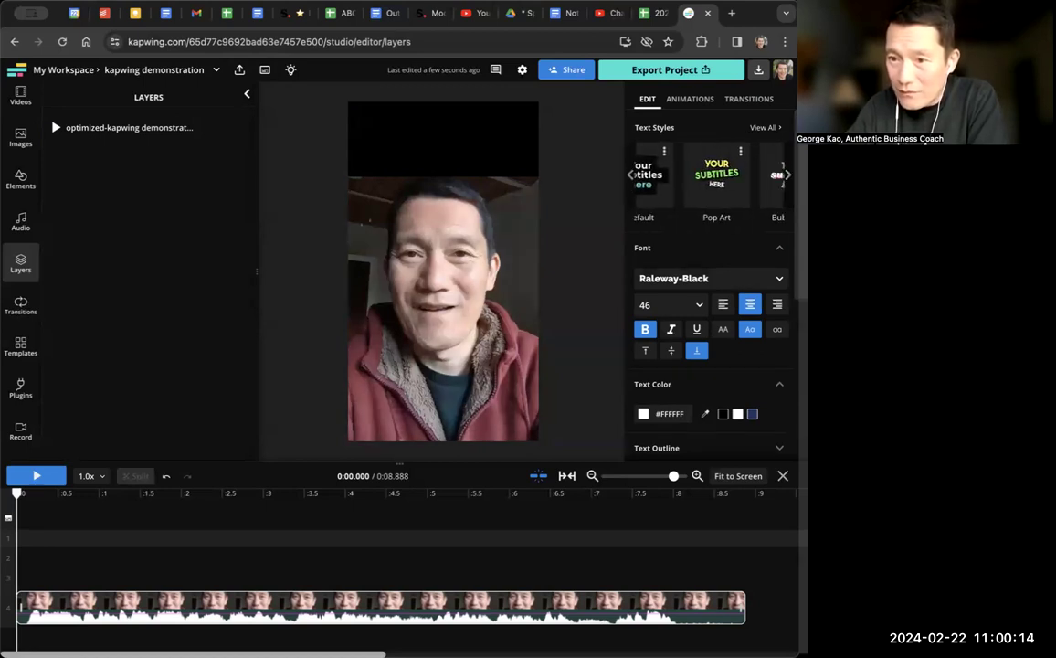
scroll(777, 141, left, 5)
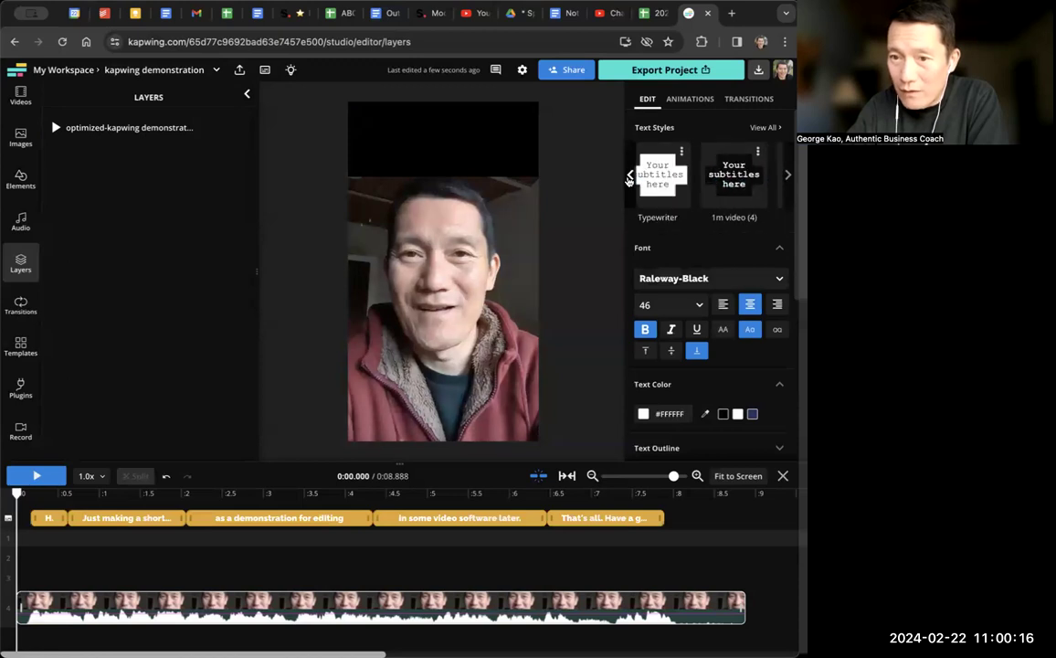
Step: Browse all subtitle text styles, opening the Typewriter options and closing them unchanged
click(760, 128)
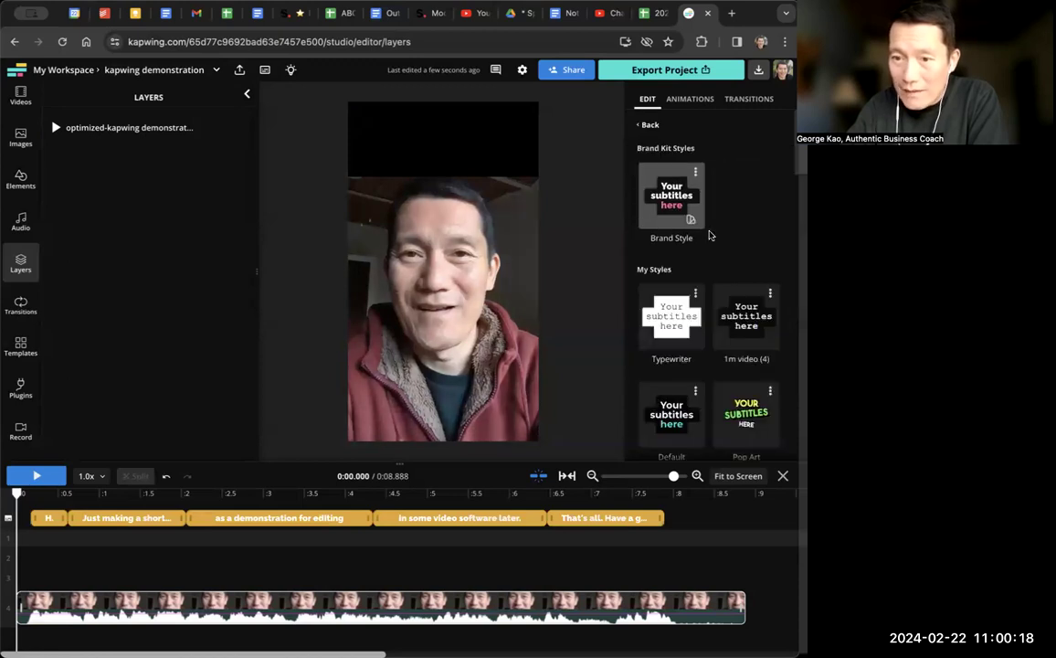
scroll(705, 282, down, 3)
scroll(705, 274, up, 3)
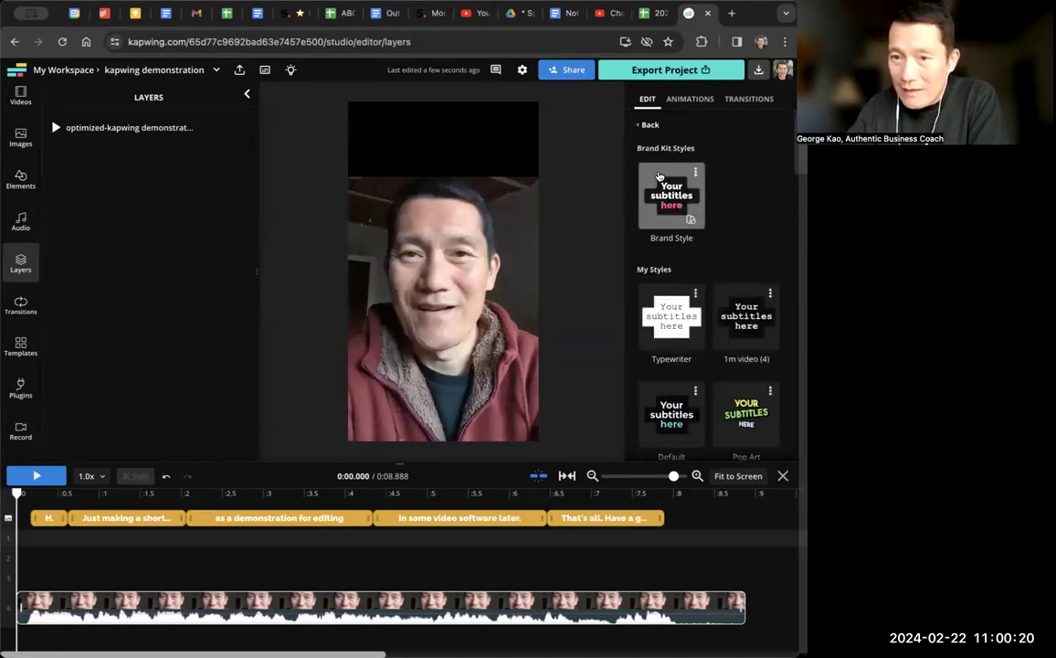
scroll(733, 216, down, 1)
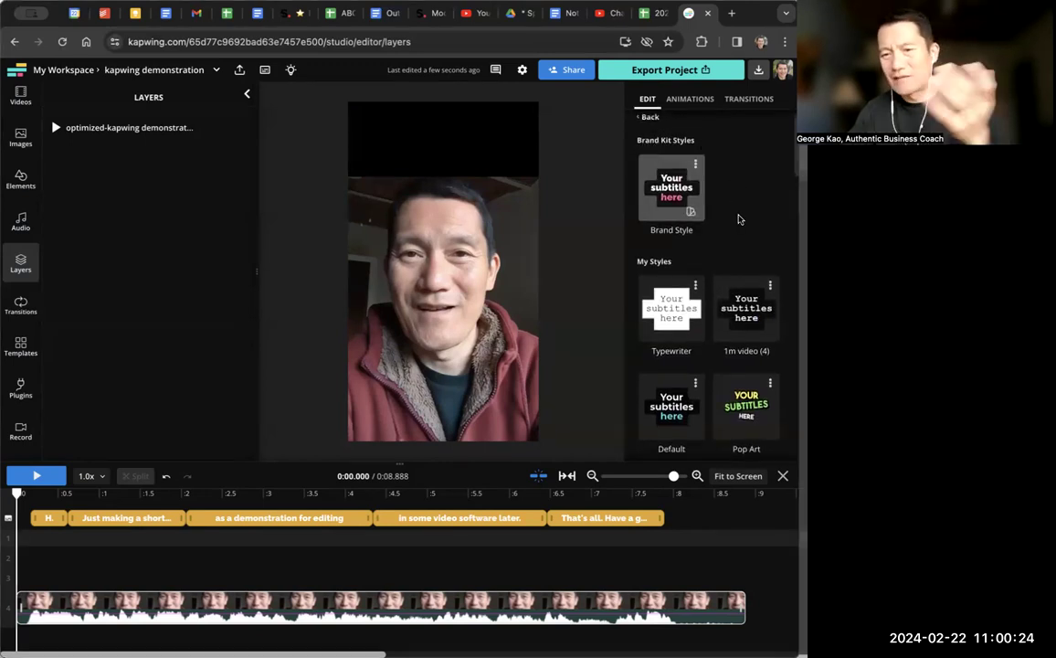
scroll(699, 210, down, 1)
click(693, 234)
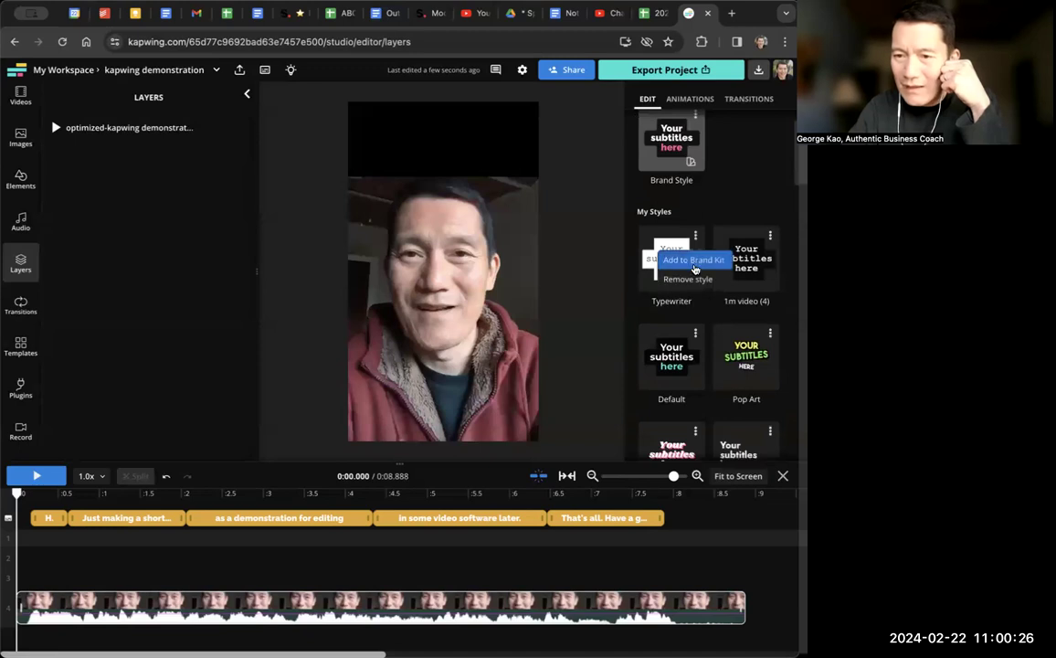
click(749, 183)
scroll(750, 188, up, 1)
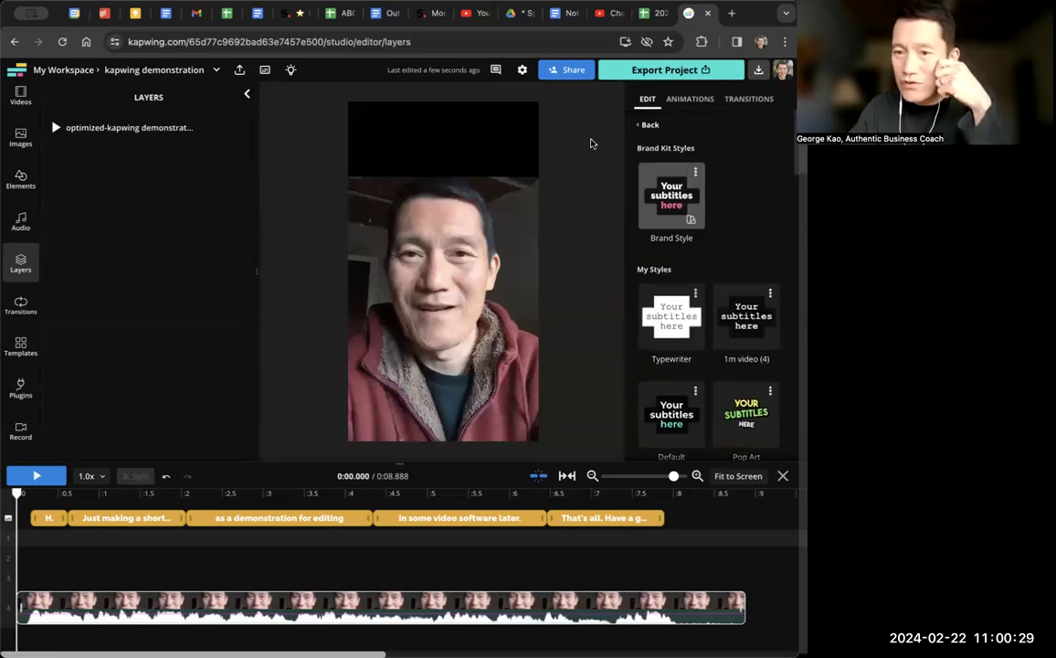
Step: Preview the captions, rewind to 0, and drag the subtitles up into the top black band
click(34, 477)
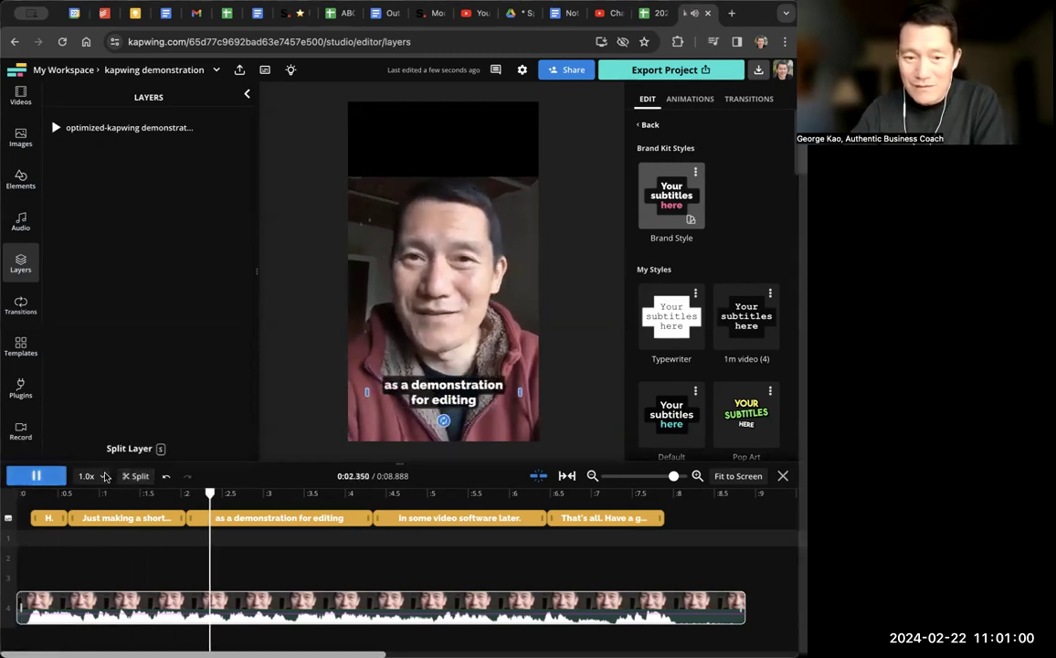
click(35, 476)
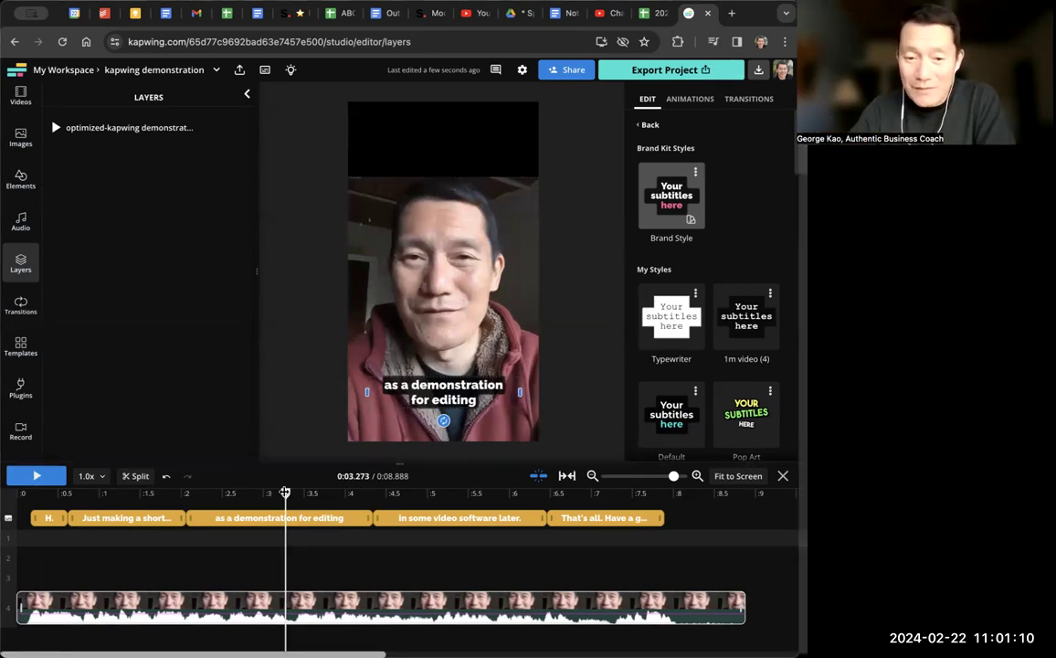
drag(285, 495, 474, 472)
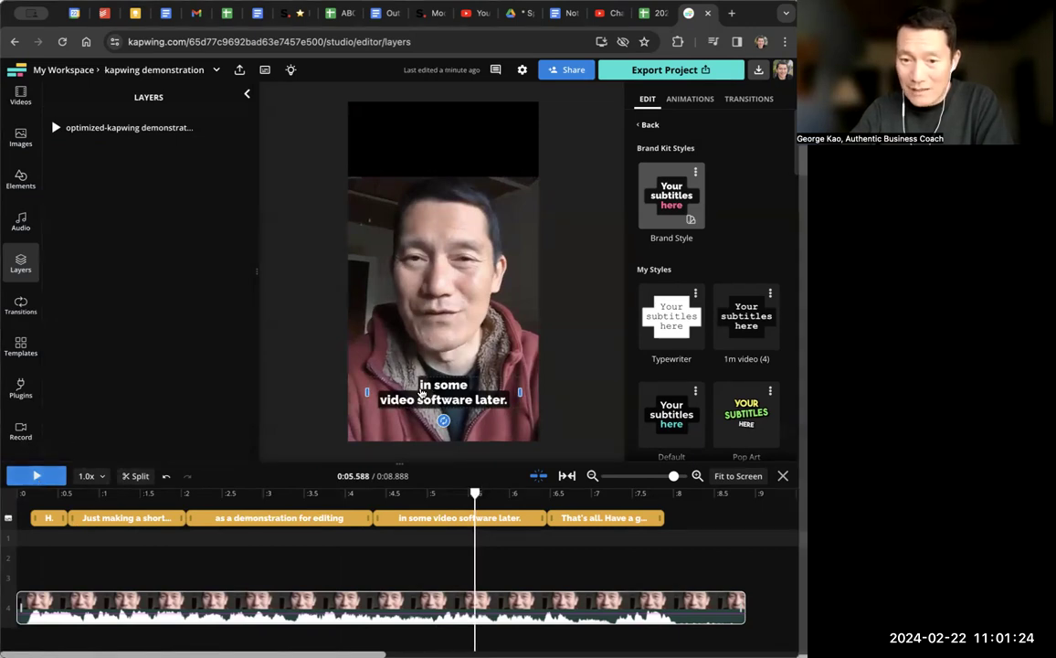
drag(476, 493, 195, 494)
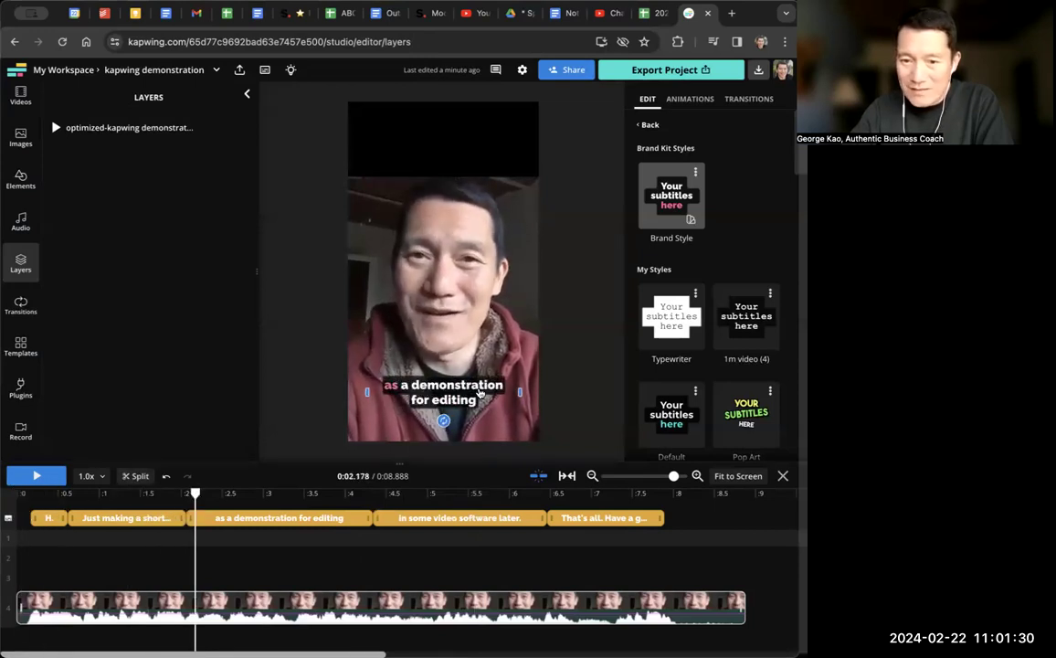
drag(494, 404, 494, 148)
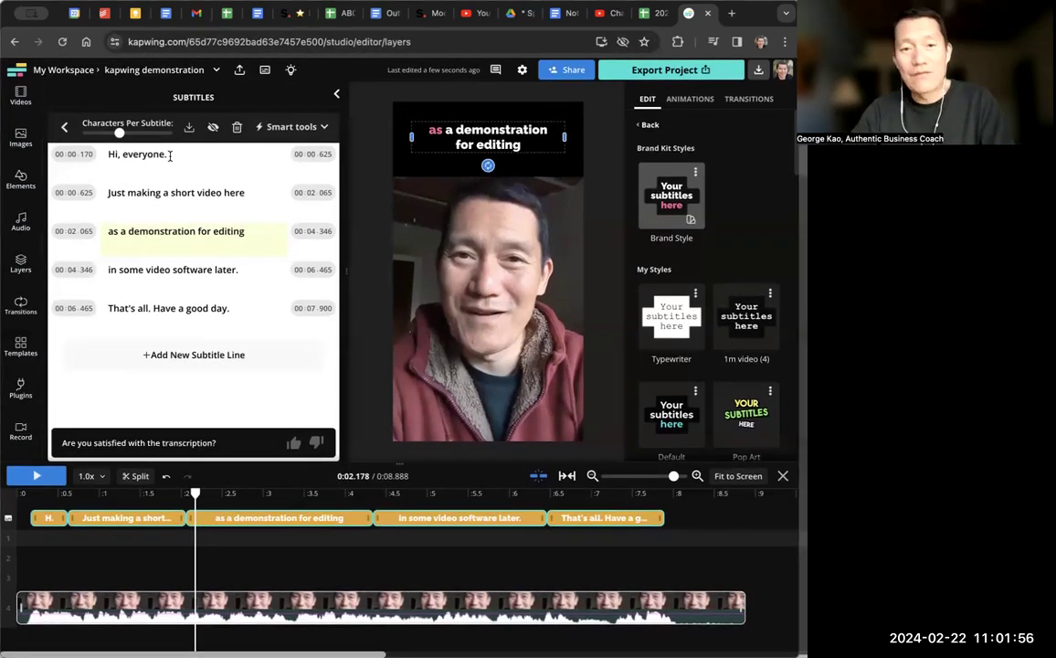
Step: Change the first subtitle line from 'Hi, everyone.' to 'Hi, Everyone.'
click(168, 156)
click(124, 155)
key(BackSpace)
text(E)
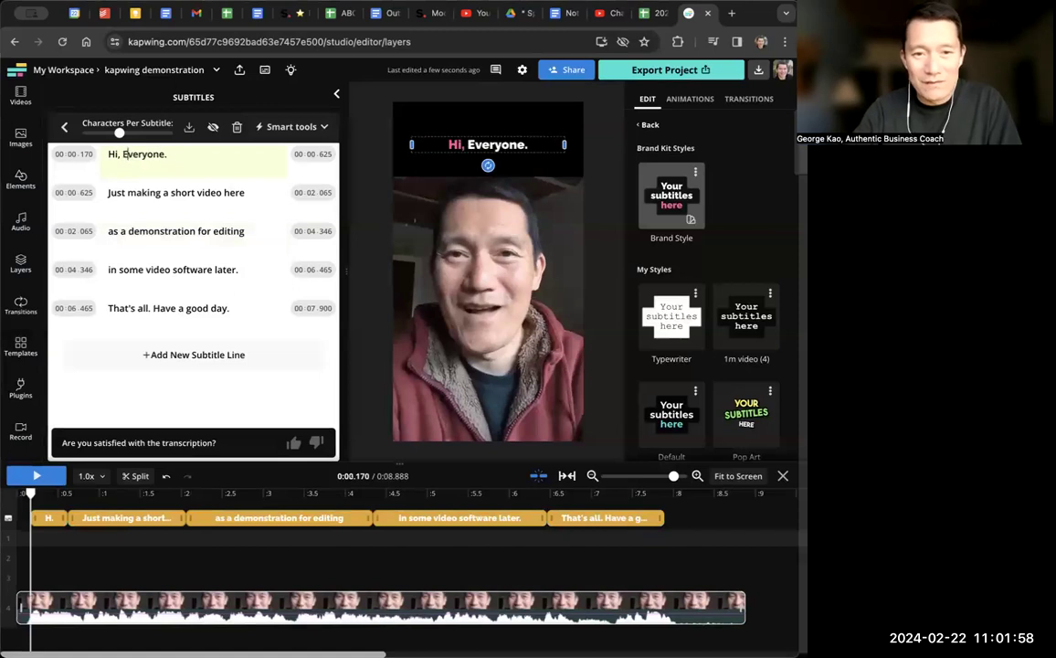
click(163, 191)
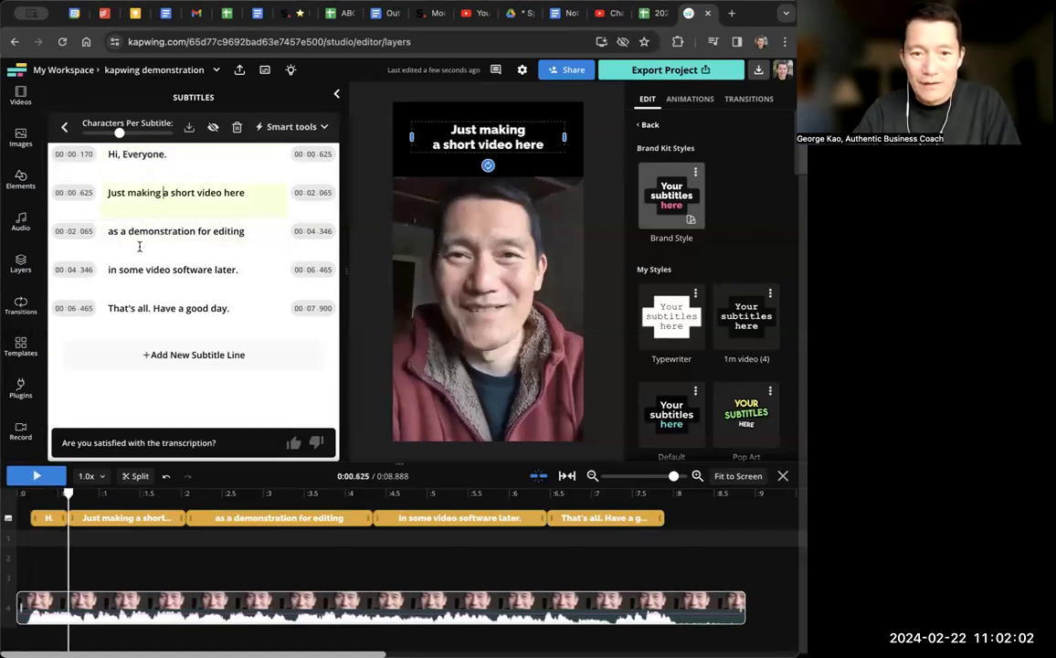
mouse_move(164, 226)
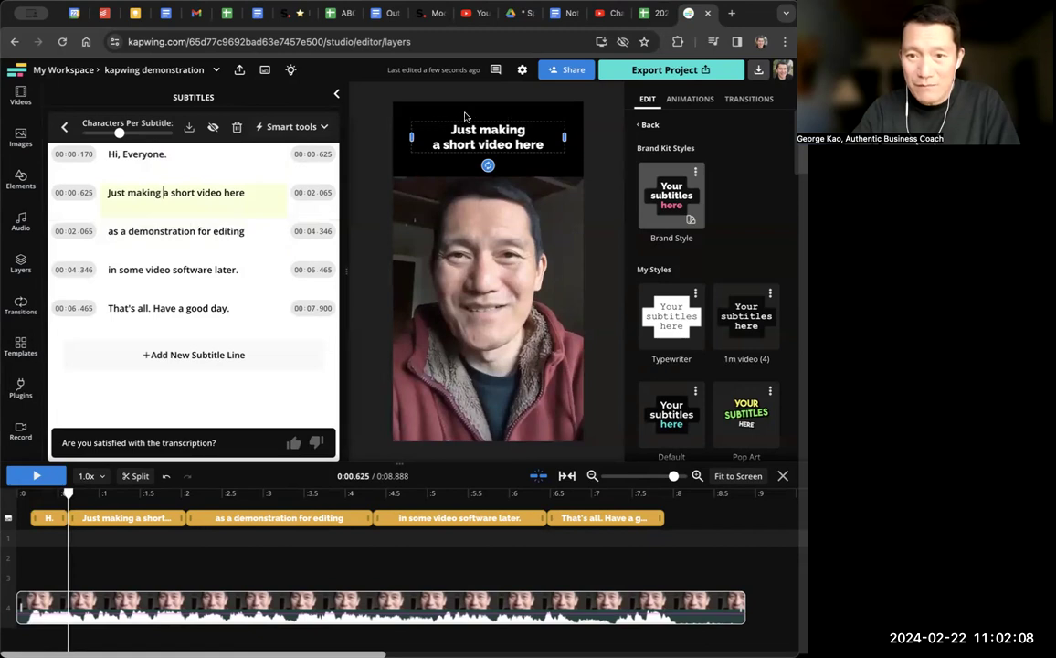
mouse_move(228, 222)
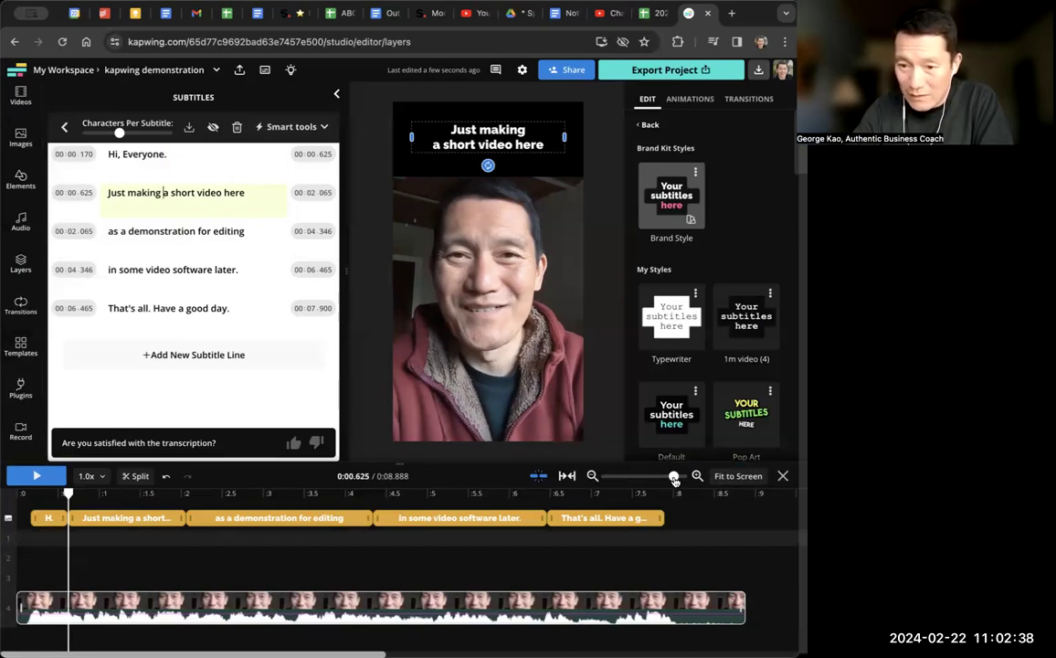
Step: Zoom the timeline to maximum and trim the clip's start to begin around 0.118 s
drag(675, 480, 699, 477)
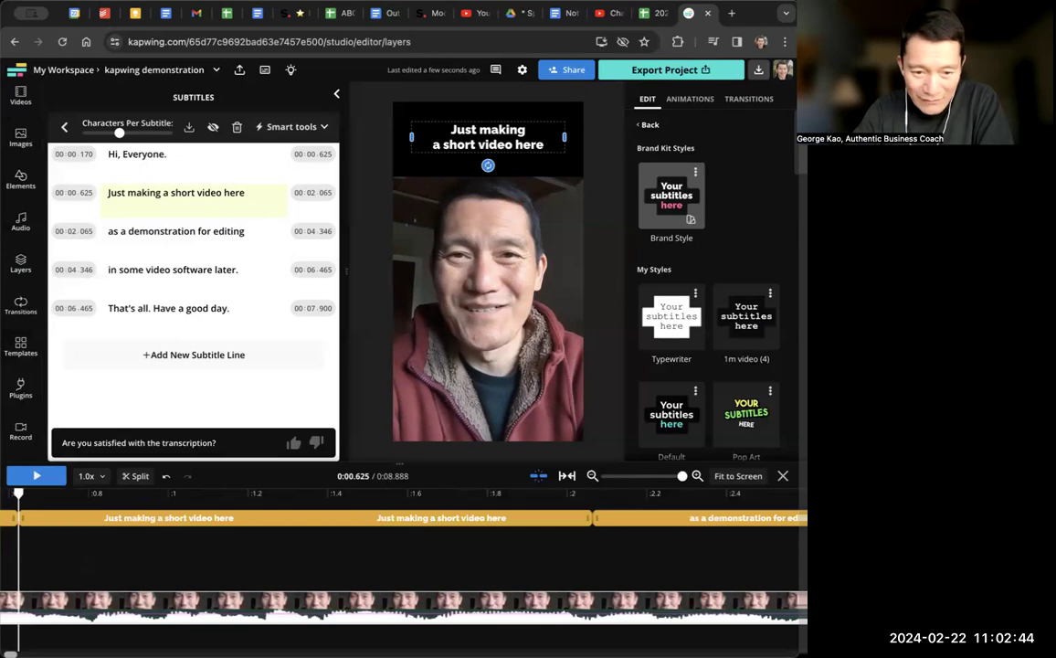
scroll(402, 558, left, 5)
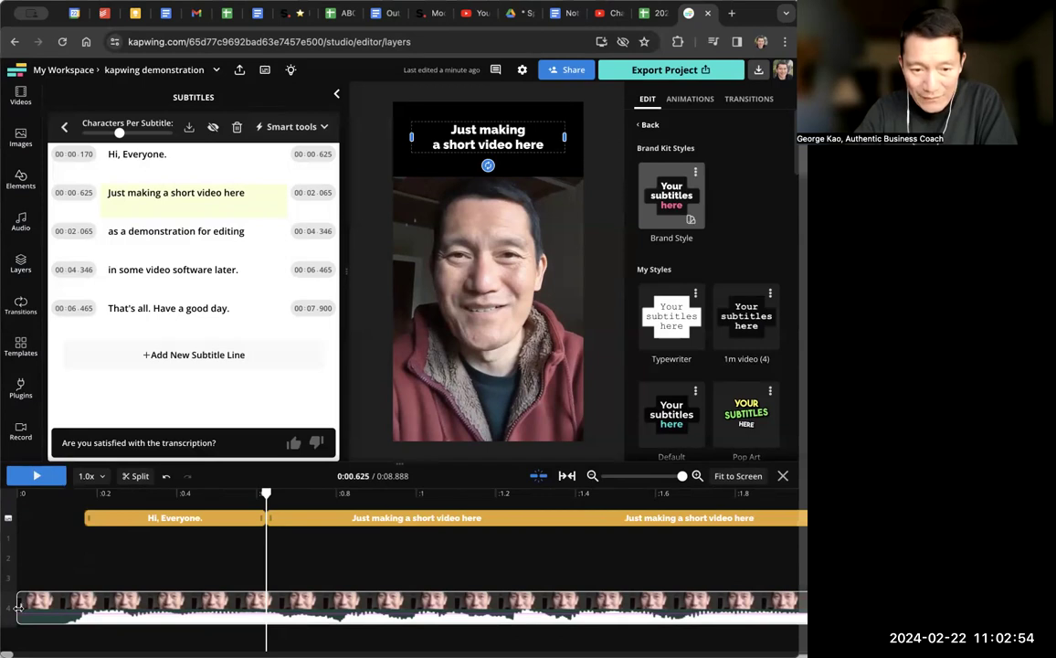
mouse_move(18, 608)
mouse_down()
mouse_move(53, 607)
mouse_move(18, 607)
mouse_up()
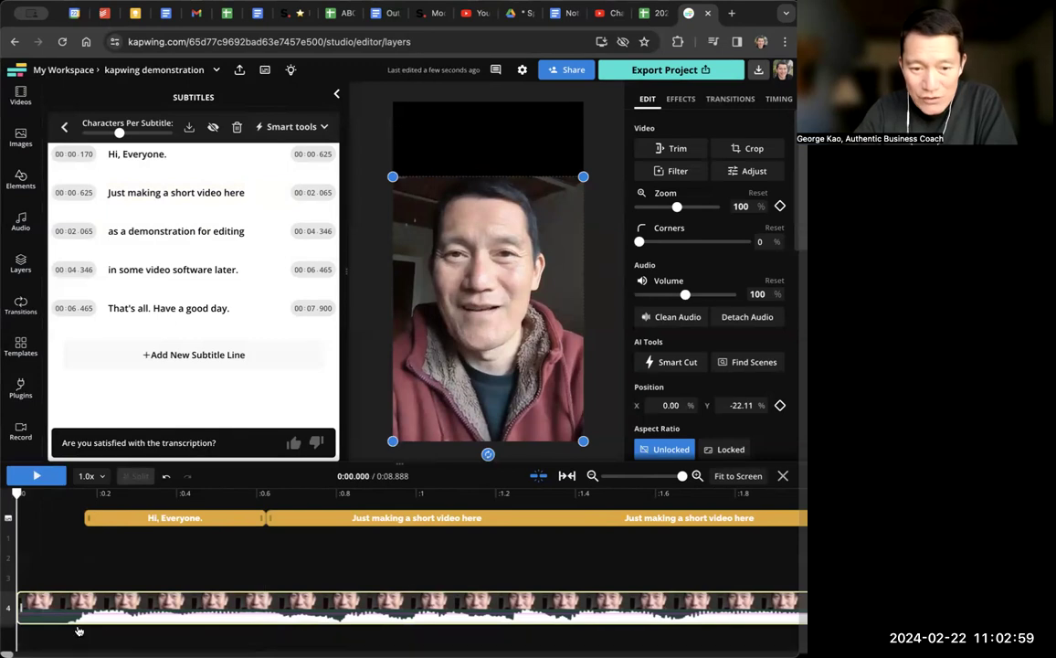
click(20, 605)
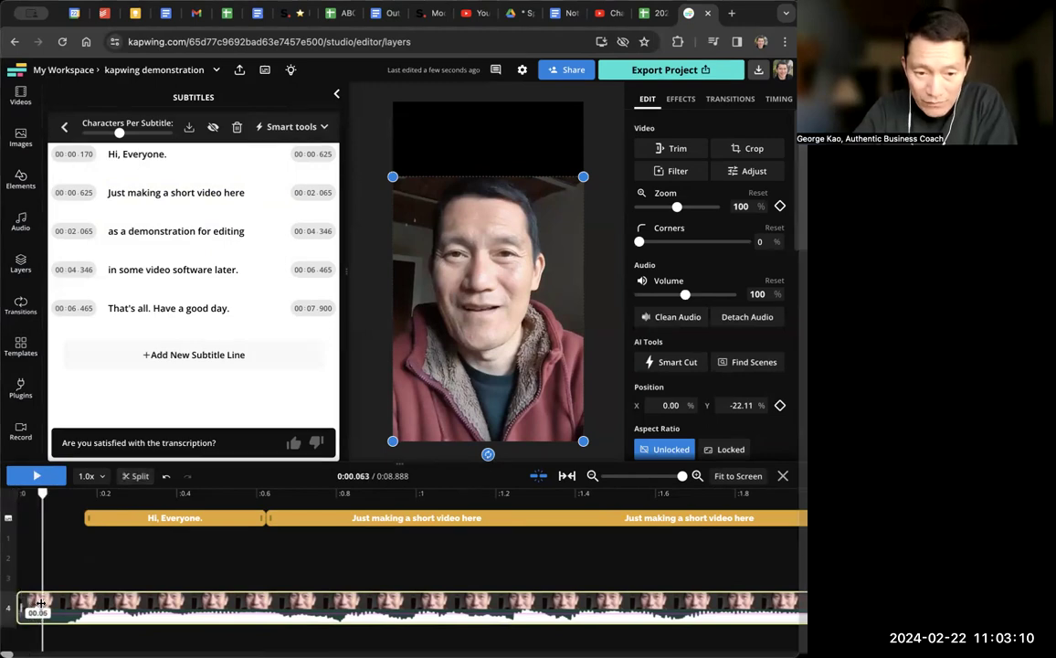
drag(40, 603, 152, 576)
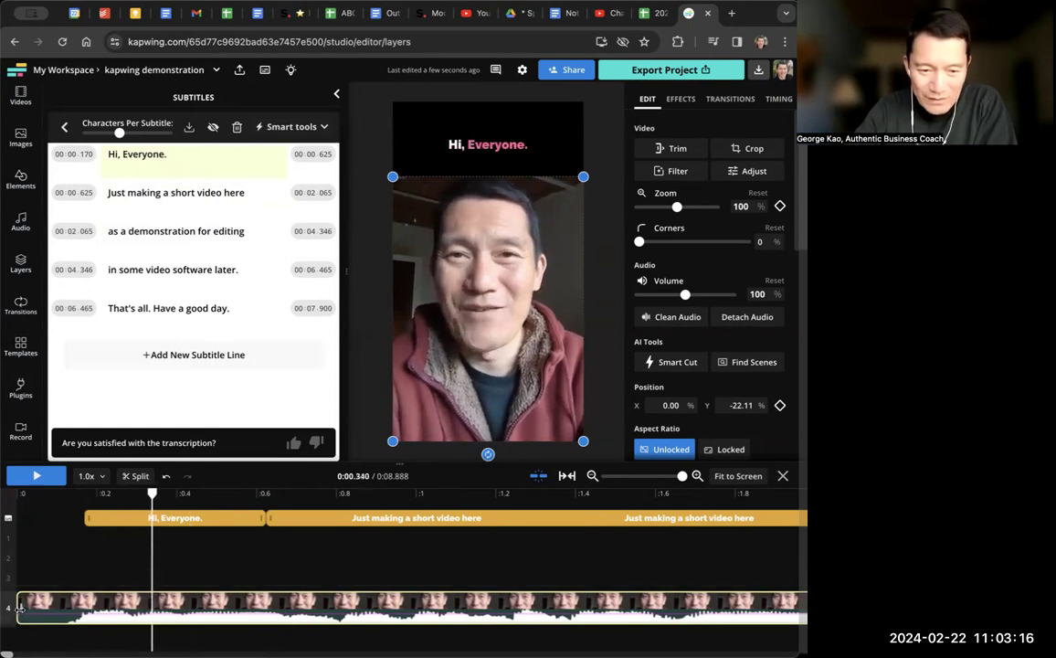
drag(151, 492, 229, 492)
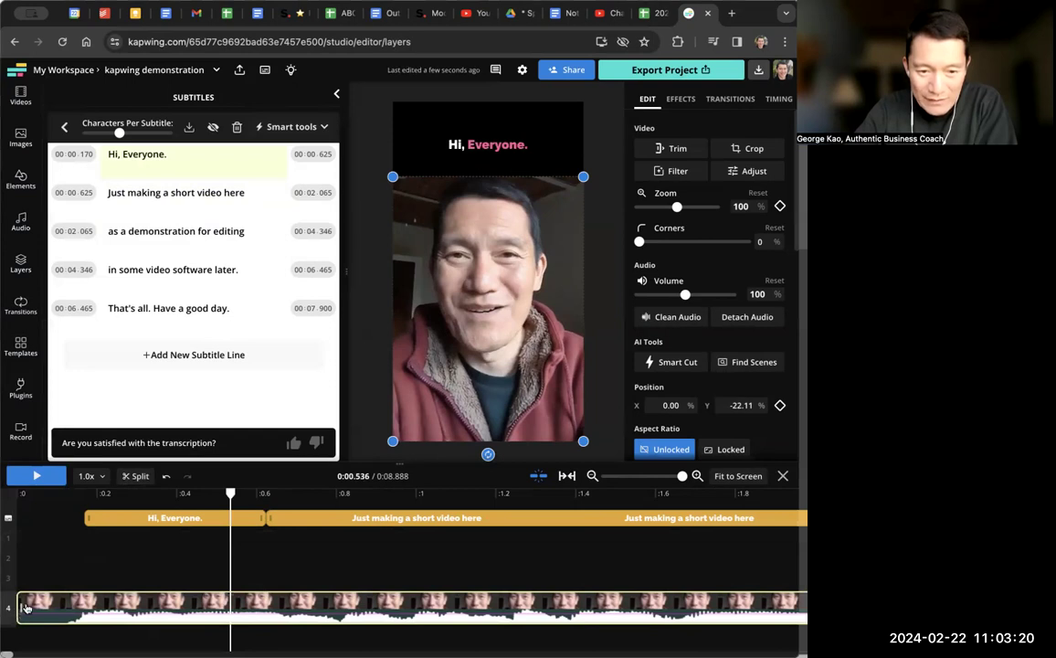
drag(20, 607, 66, 612)
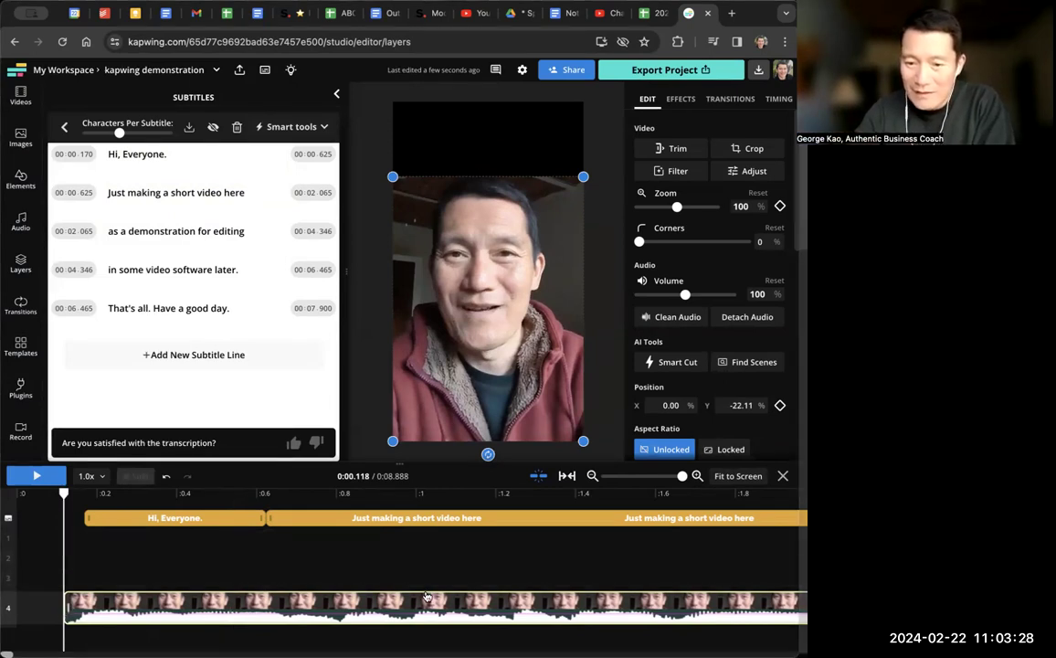
Step: Trim the video clip's tail so the project runs 8.063 seconds, then deselect the clip
scroll(425, 596, right, 15)
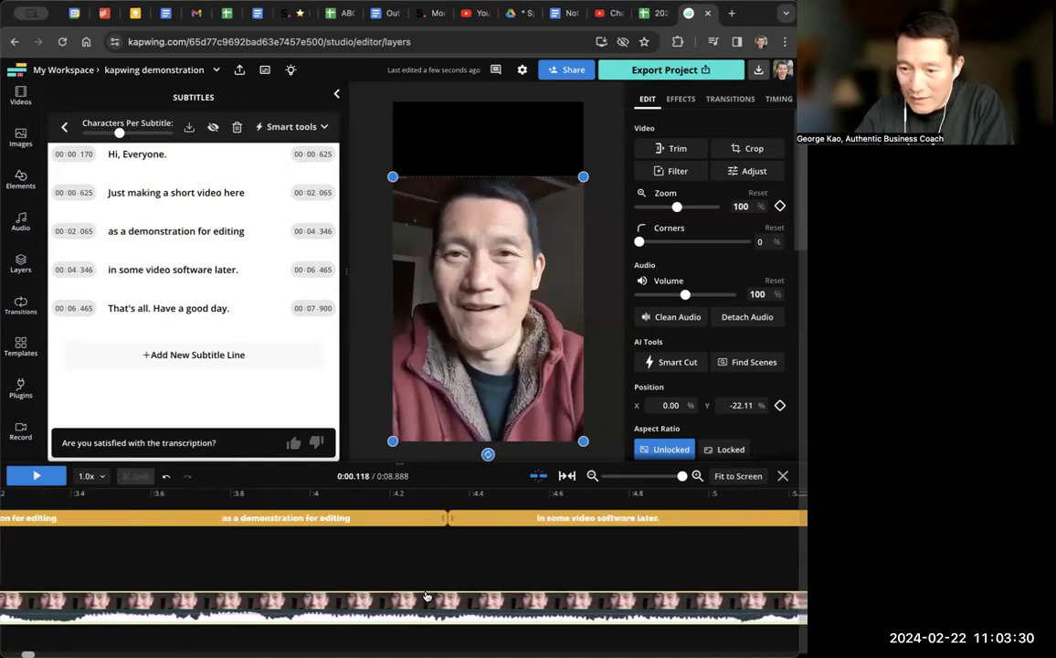
scroll(425, 596, right, 20)
scroll(425, 596, left, 5)
scroll(425, 596, left, 3)
drag(463, 606, 132, 608)
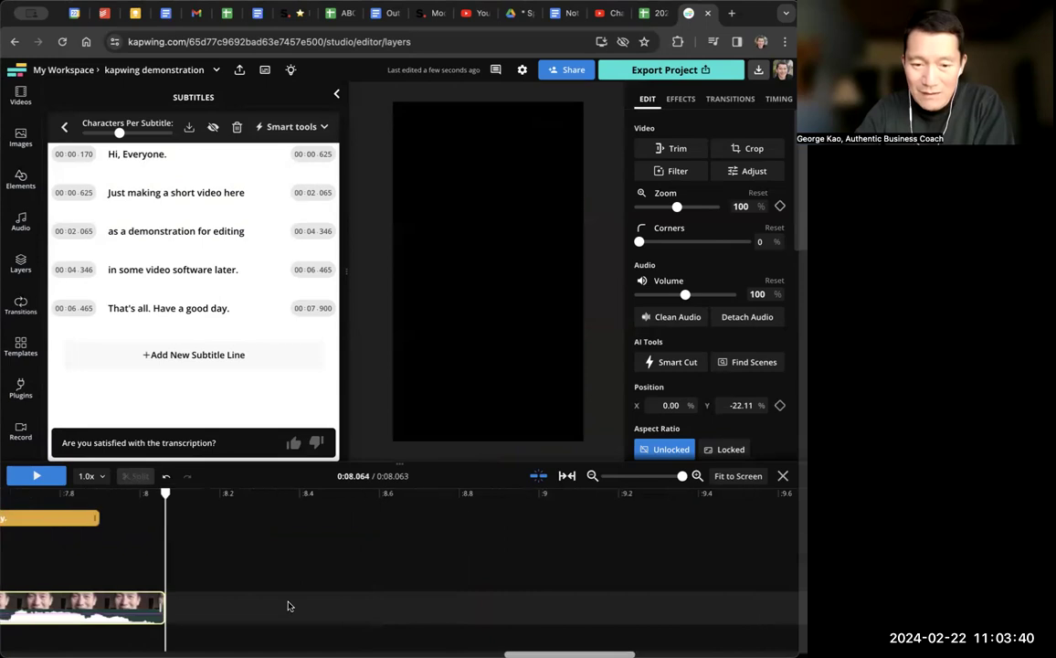
scroll(288, 606, left, 10)
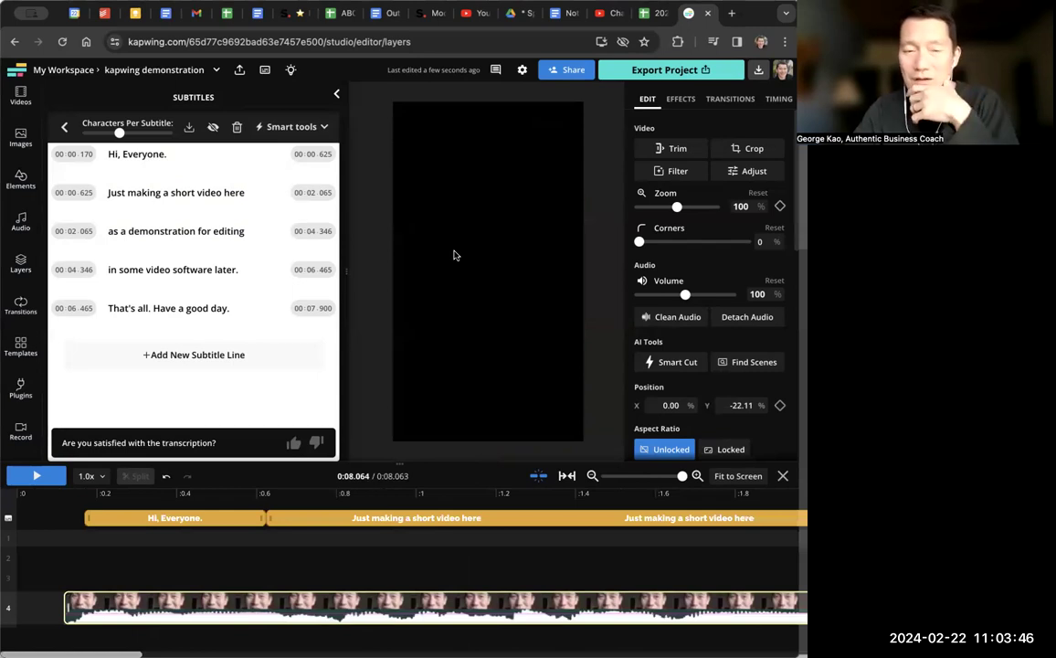
click(455, 325)
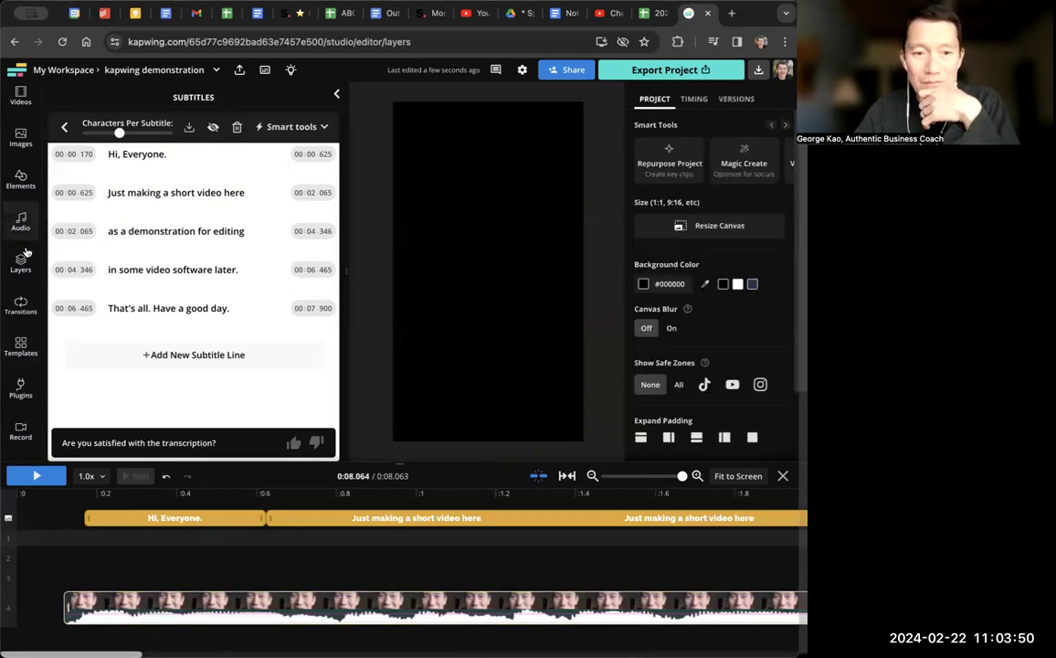
Step: Add a bubble-style Sample Text layer reading the speaker's name and 'Authentic Business Coach'
click(20, 176)
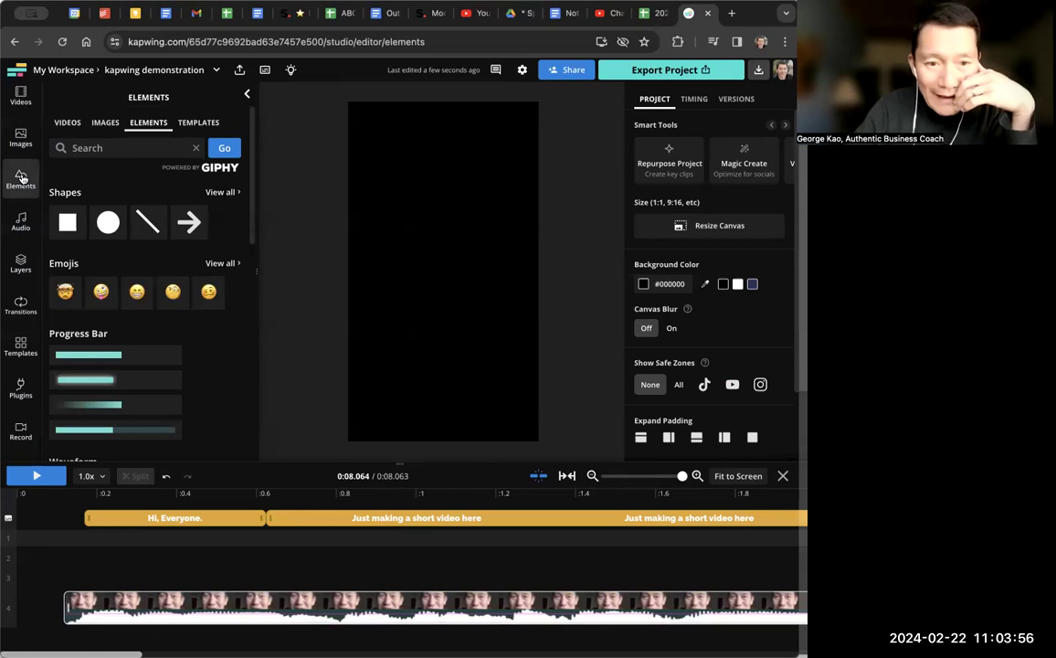
scroll(22, 177, up, 3)
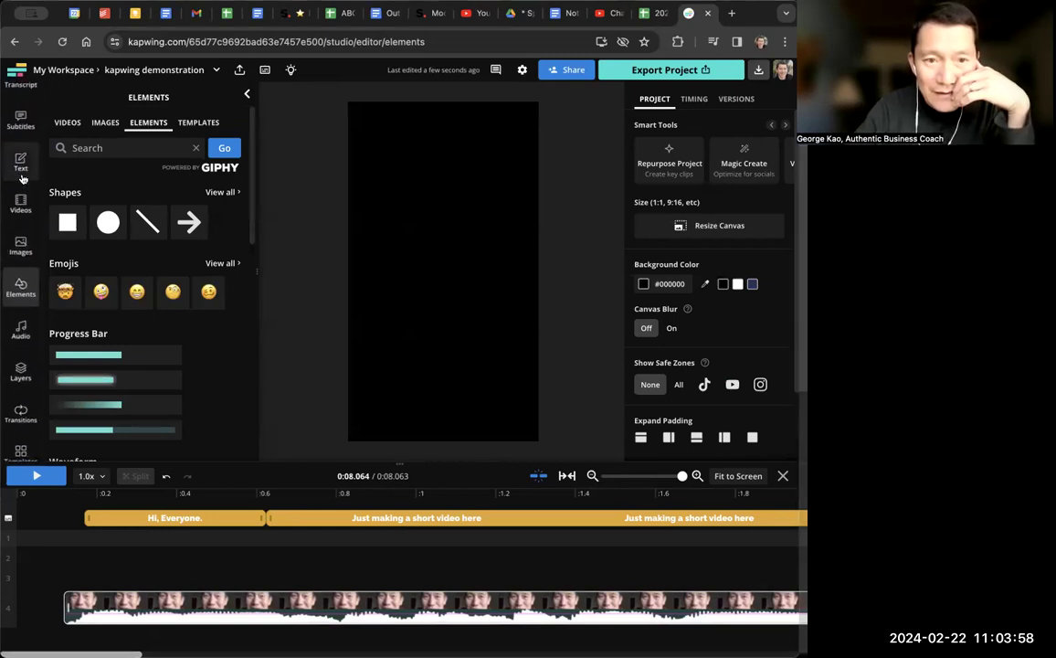
scroll(22, 178, up, 2)
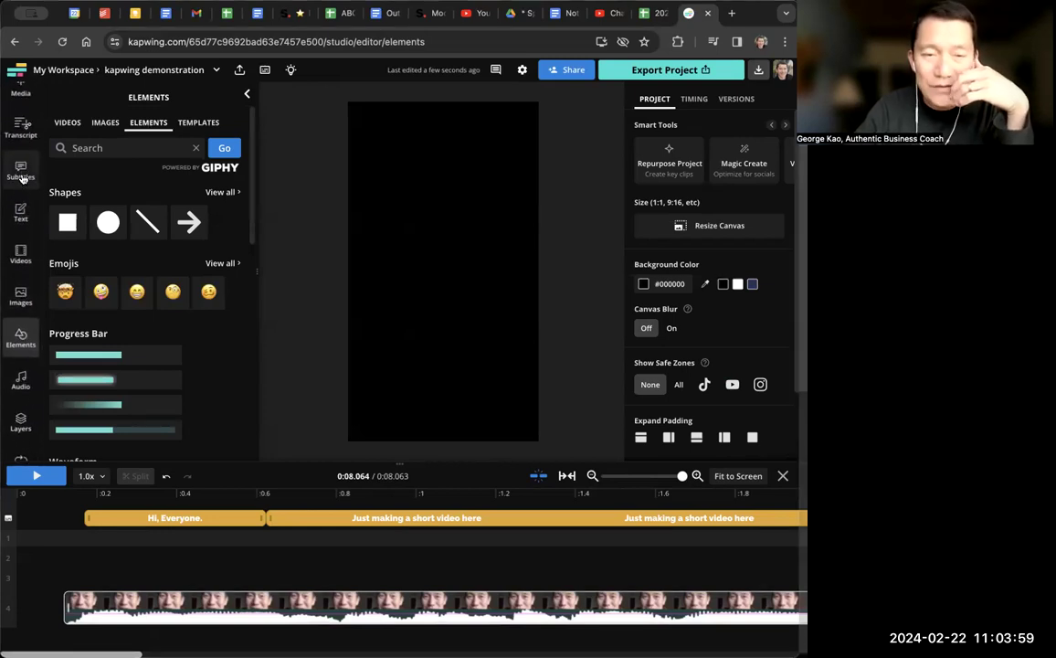
click(19, 221)
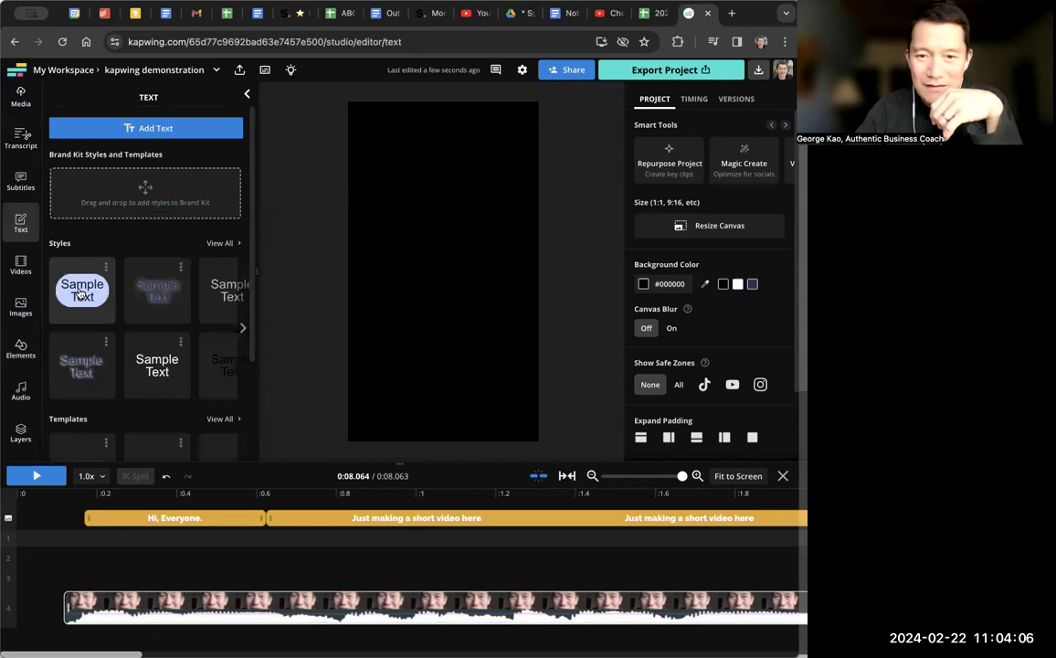
click(81, 290)
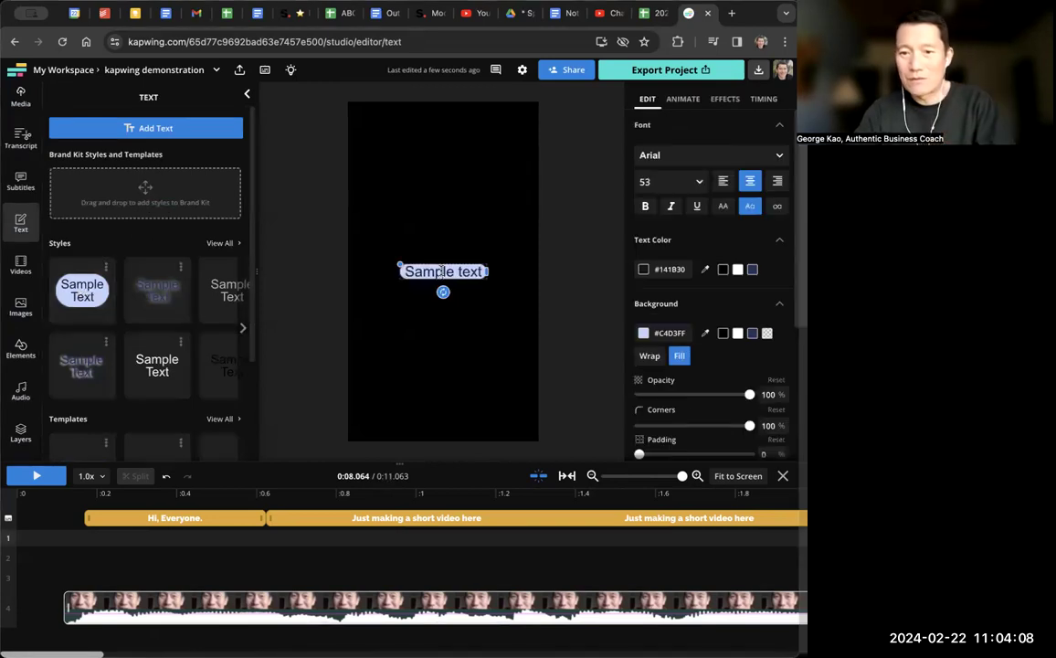
text(George Kao)
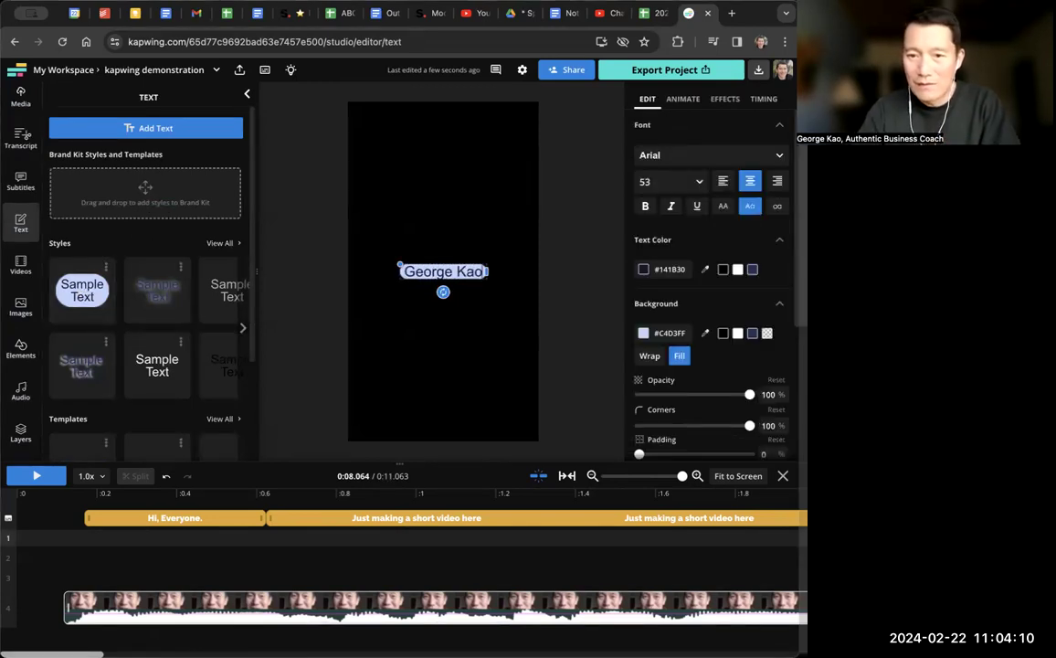
text( Authentic Busines)
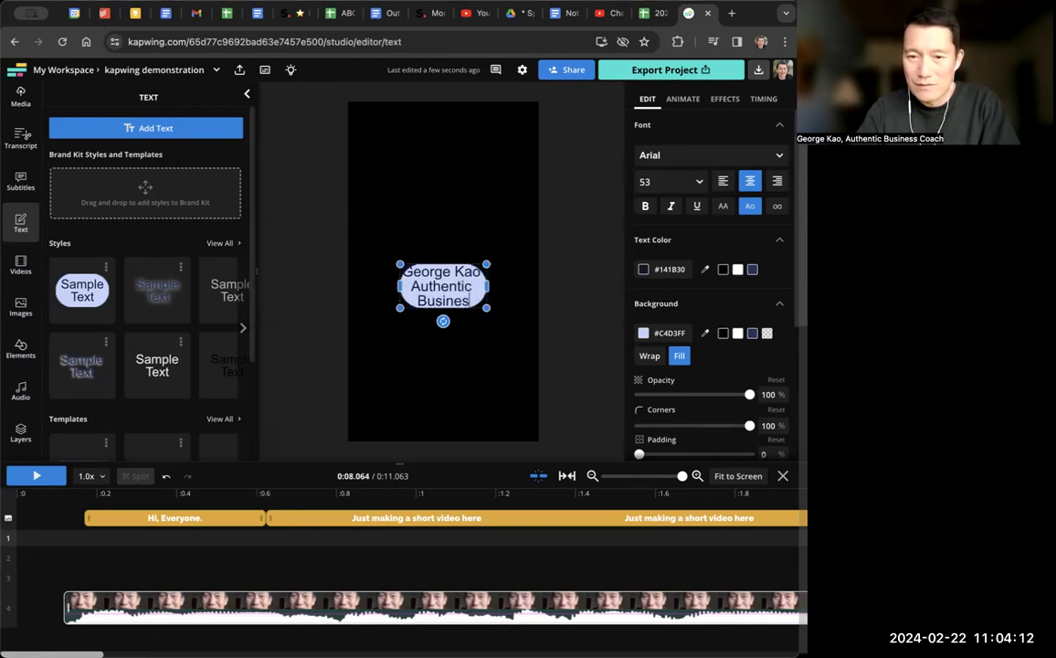
text(s Coach)
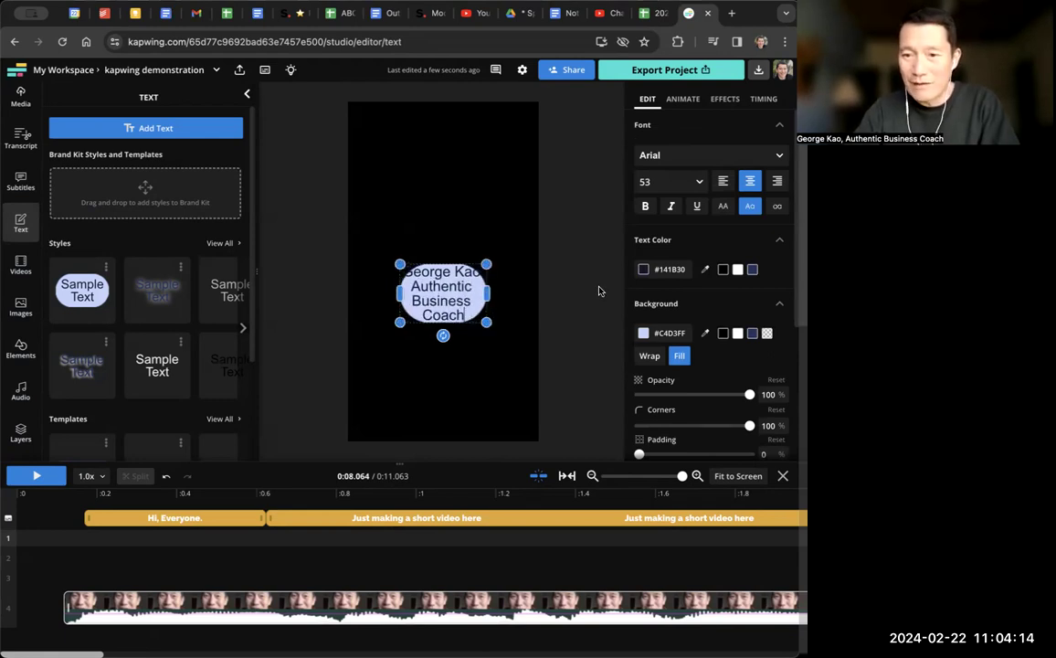
Step: Reduce the caption's font size from 53 to 14
scroll(723, 294, down, 5)
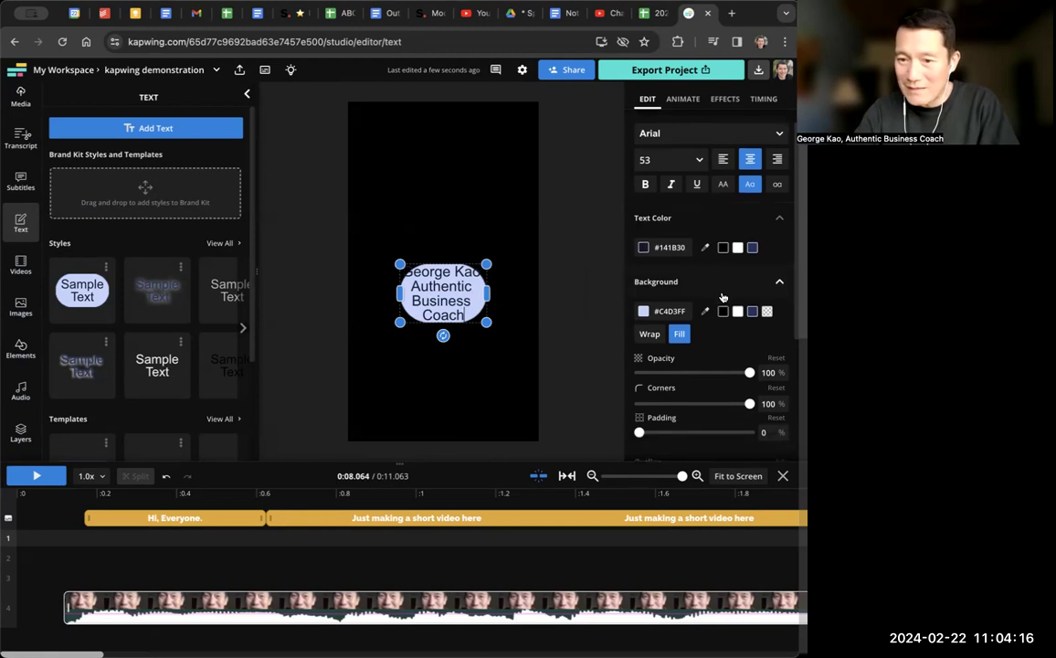
scroll(722, 297, up, 5)
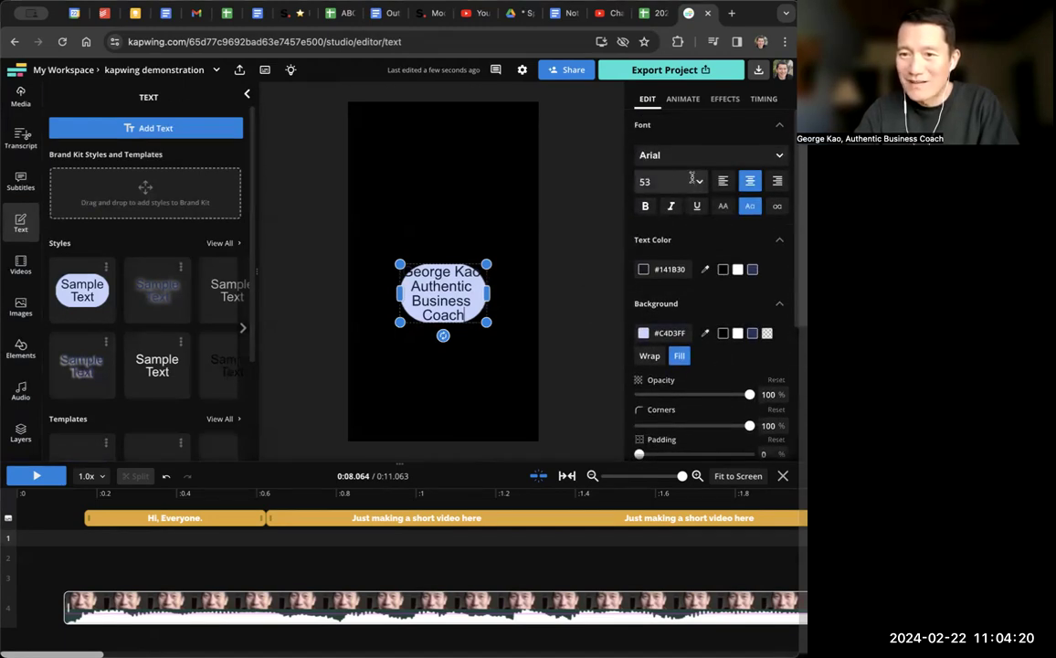
click(699, 185)
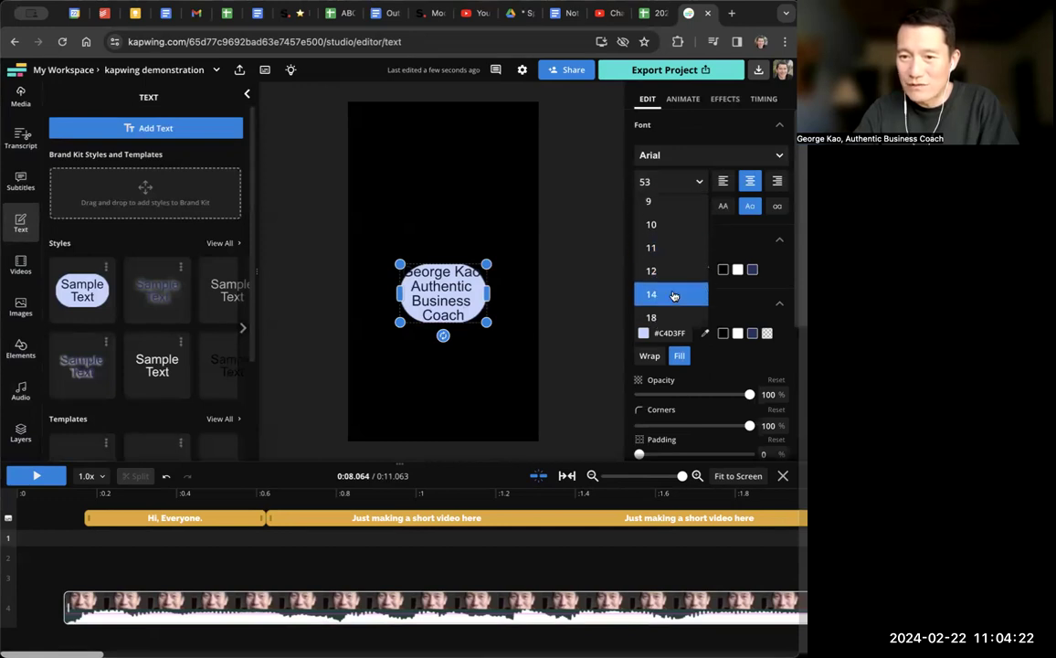
click(674, 295)
click(675, 181)
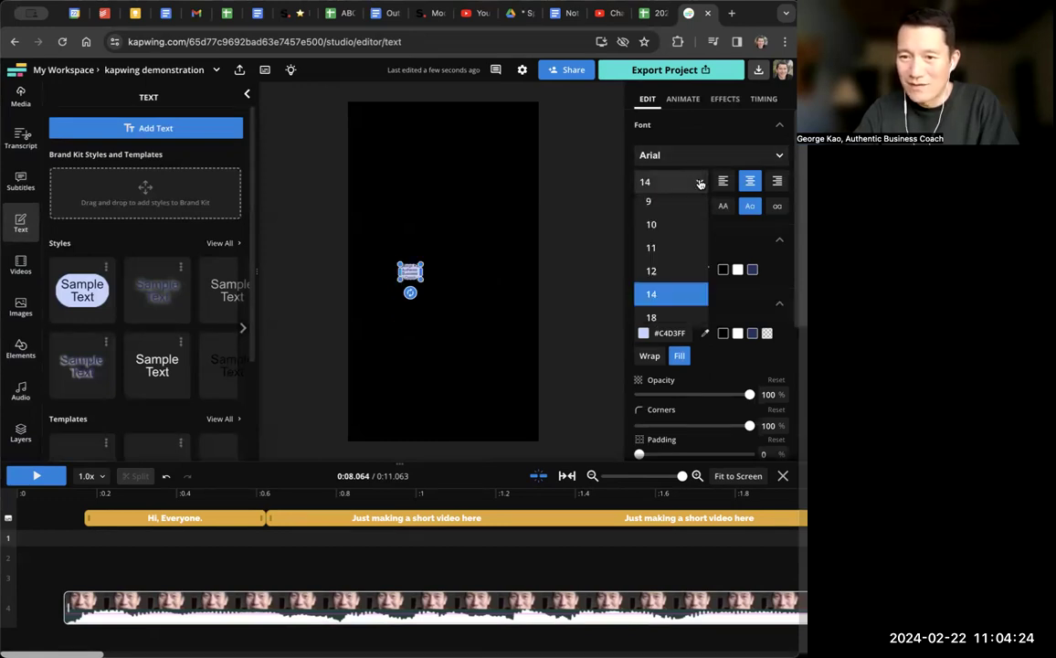
scroll(685, 233, down, 3)
scroll(685, 233, down, 1)
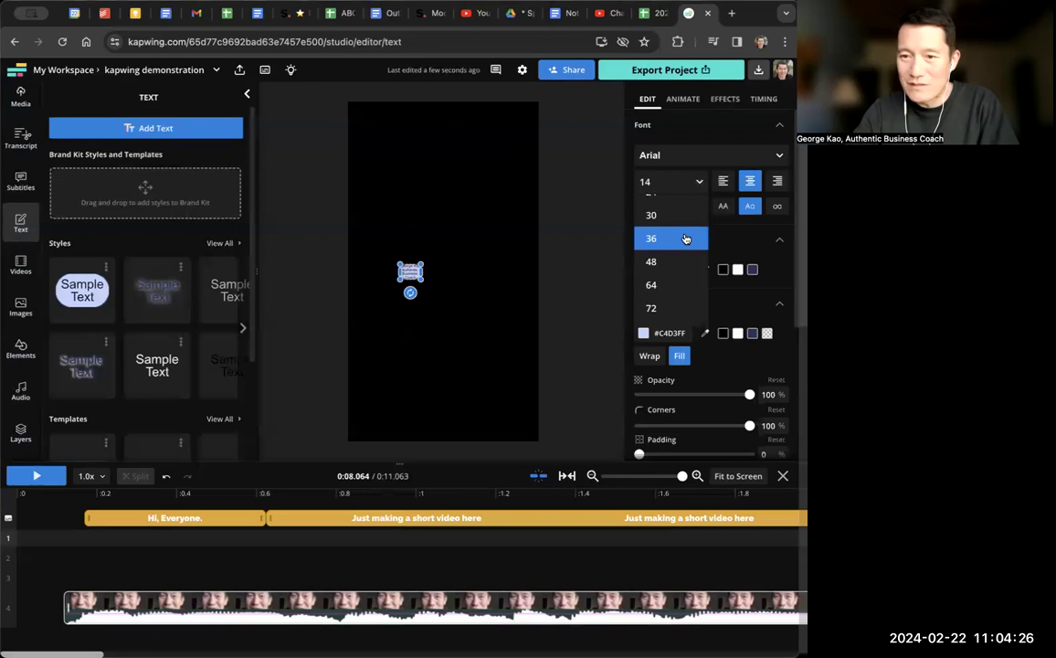
Step: Set the caption to size 36, widen its box, and put the title on a second line
click(686, 235)
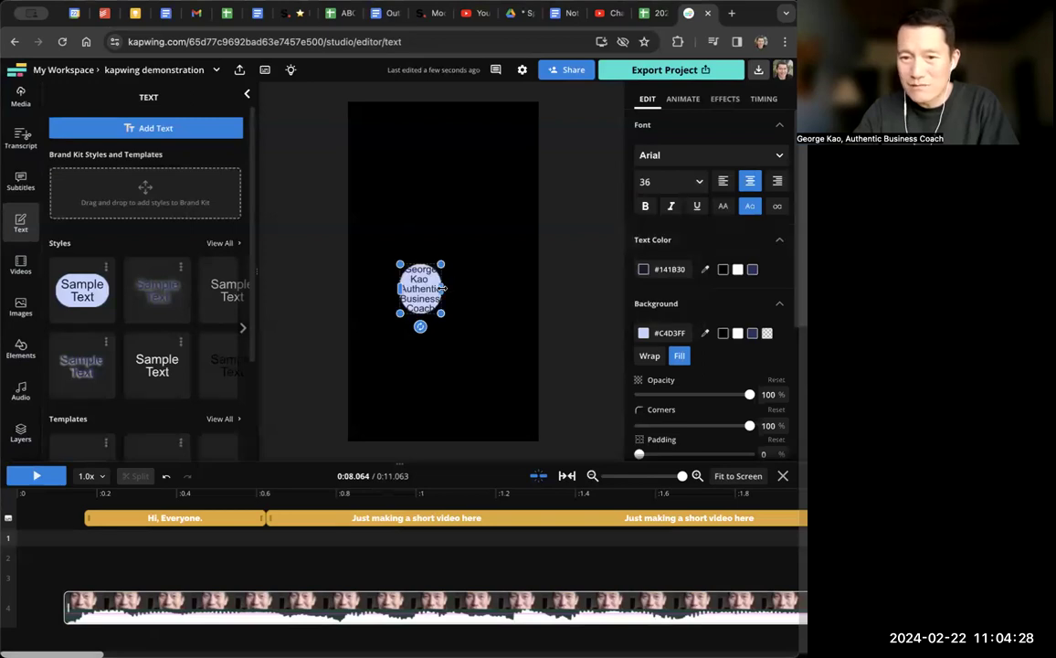
drag(441, 289, 528, 289)
drag(401, 276, 361, 275)
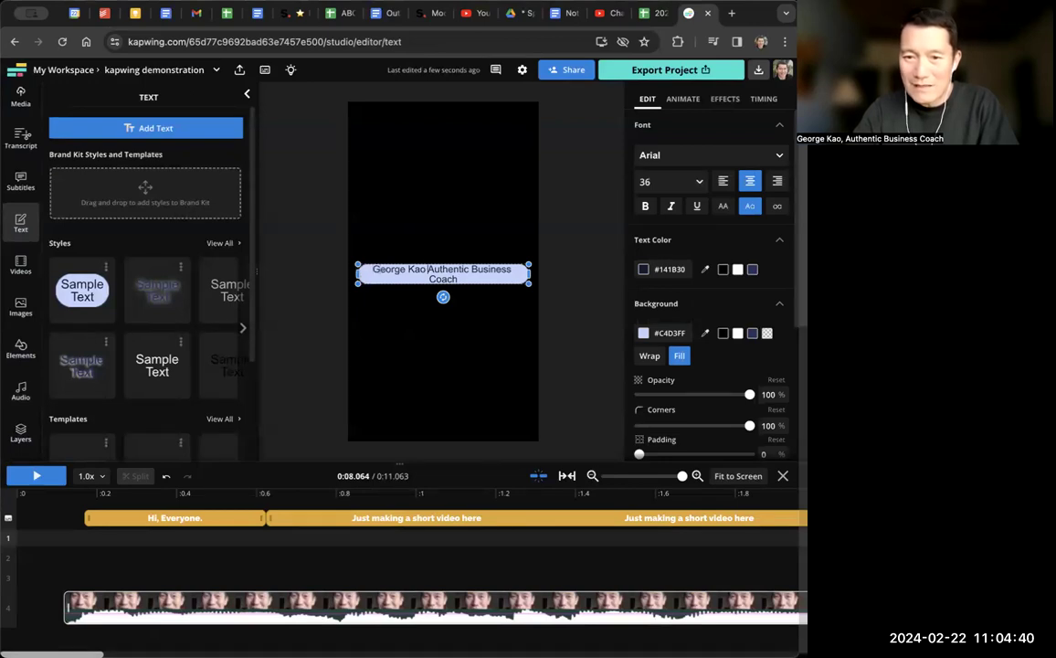
key(Return)
click(569, 293)
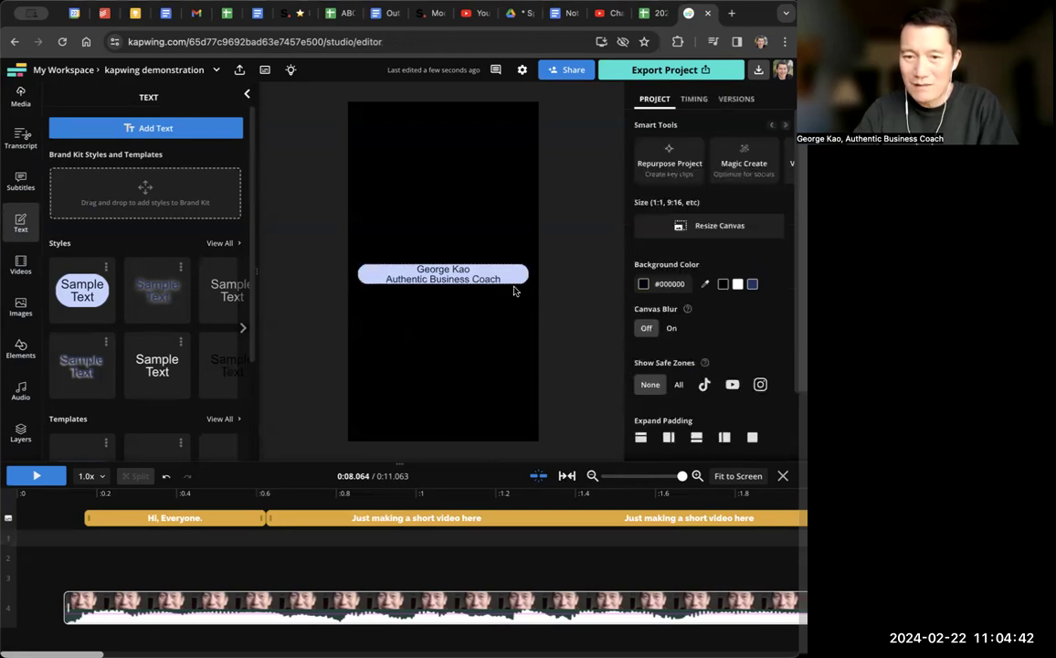
Step: Move the name-and-title caption to the bottom of the frame
drag(492, 277, 492, 414)
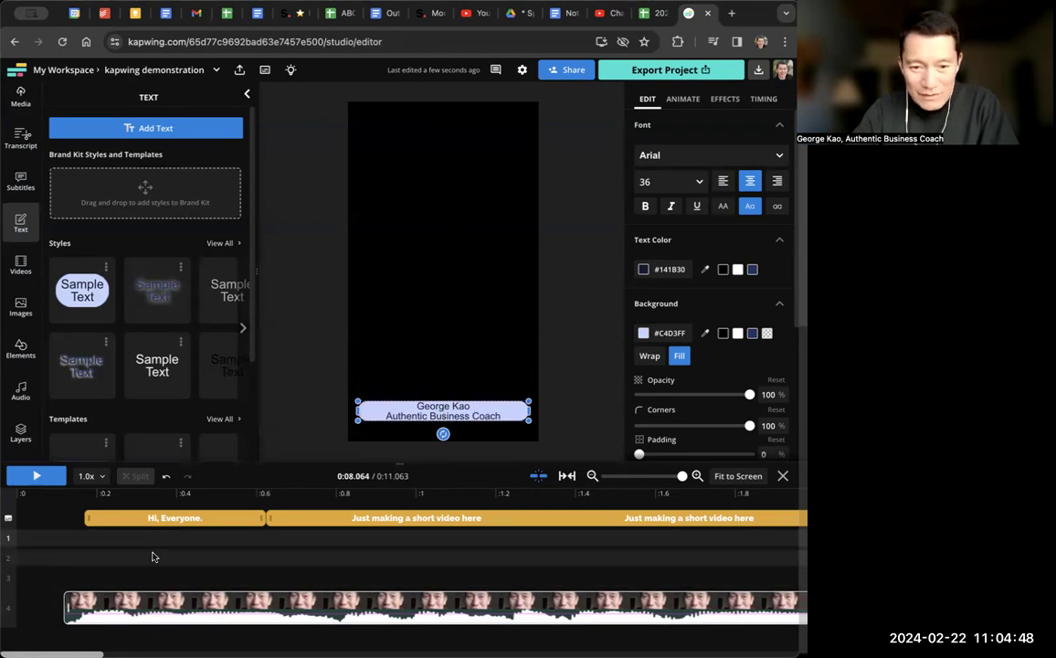
scroll(149, 540, right, 15)
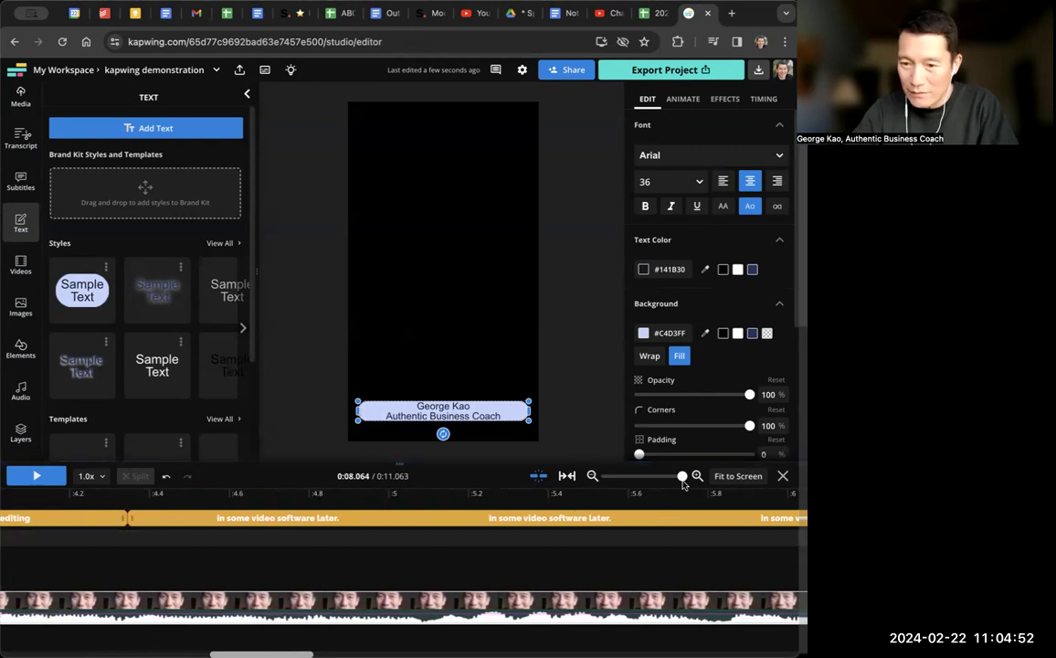
drag(682, 477, 657, 478)
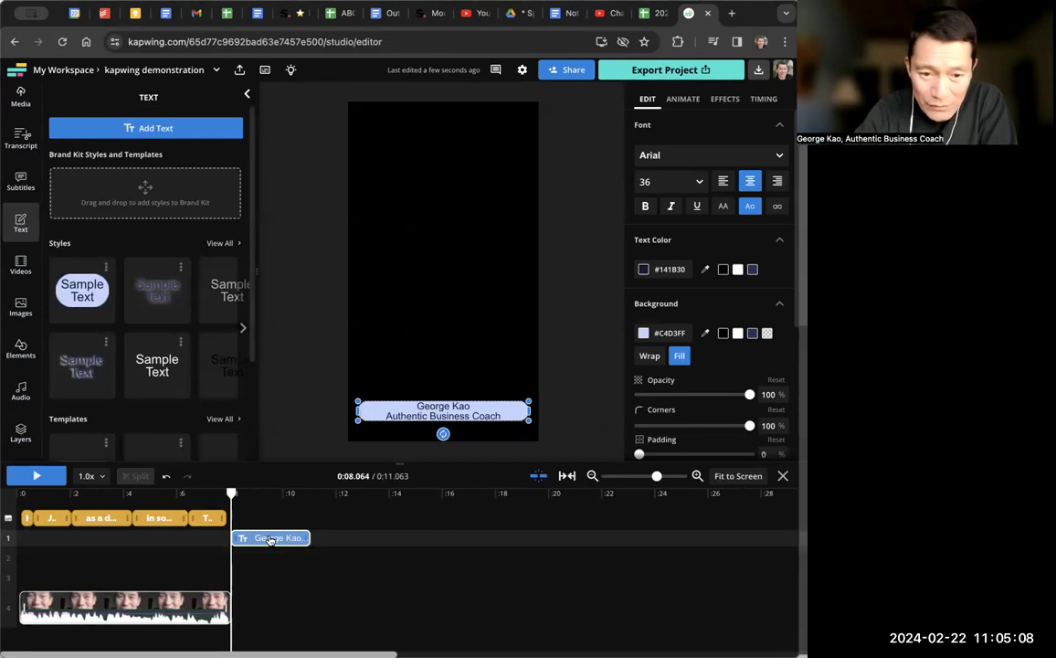
Step: Drag the name caption clip onto track 1 at 0:00, bringing the project back to 8.063 seconds
drag(273, 539, 64, 537)
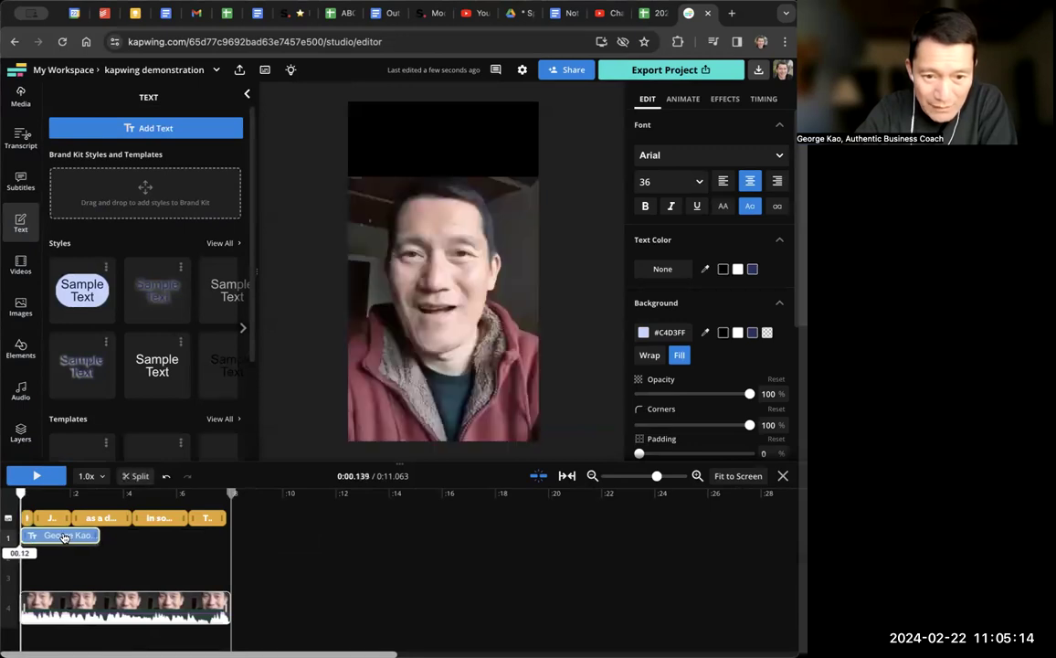
click(64, 537)
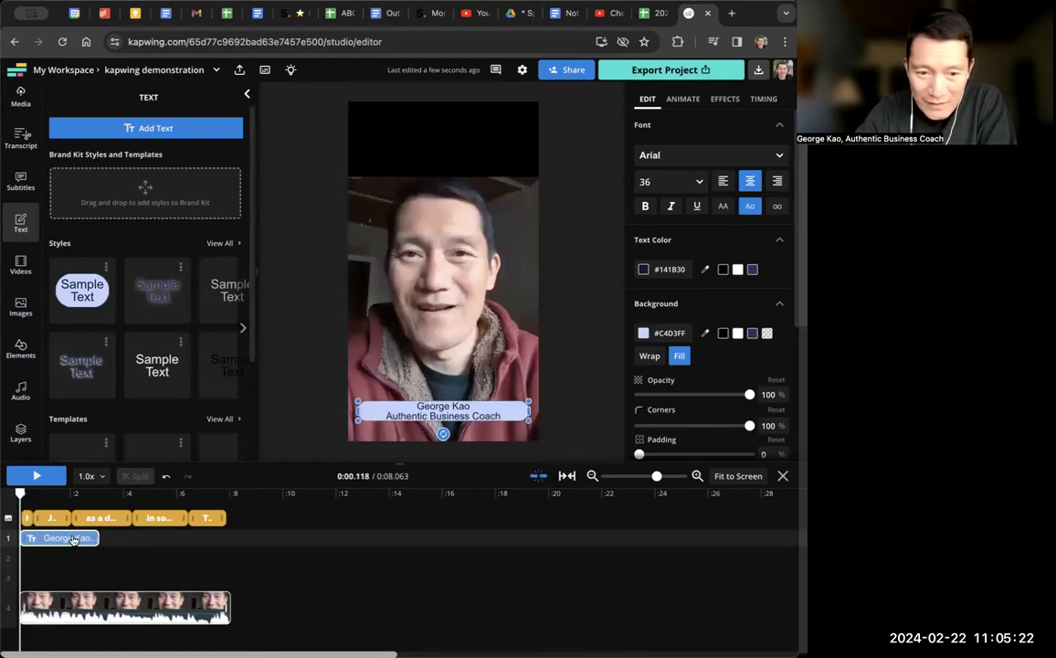
mouse_move(88, 538)
mouse_down()
mouse_move(106, 539)
mouse_move(71, 537)
mouse_up()
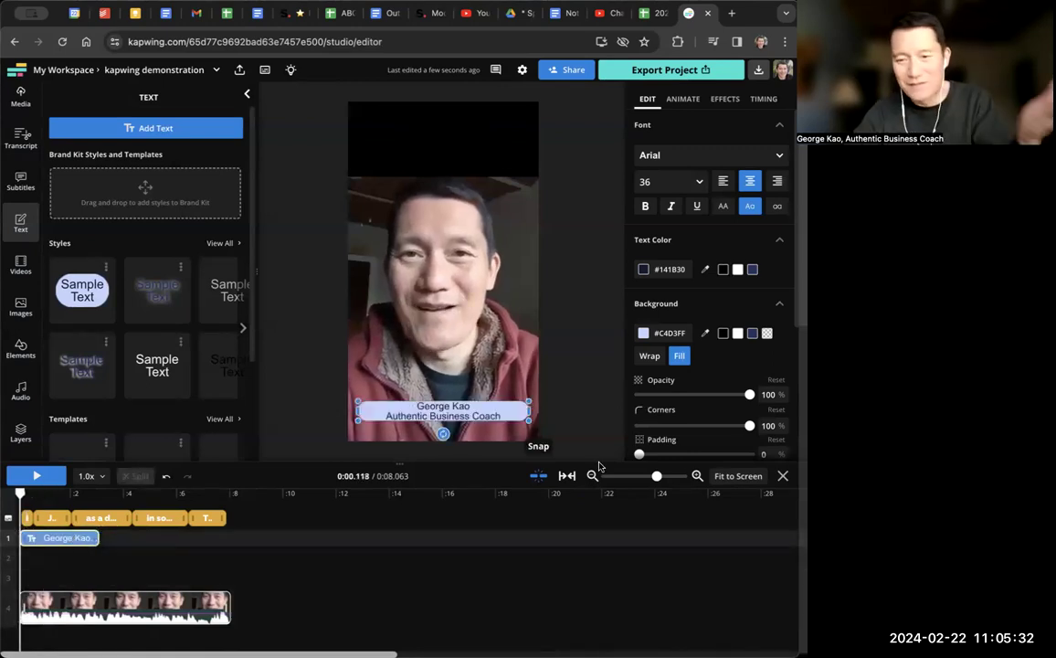
drag(657, 476, 682, 477)
scroll(228, 577, left, 1)
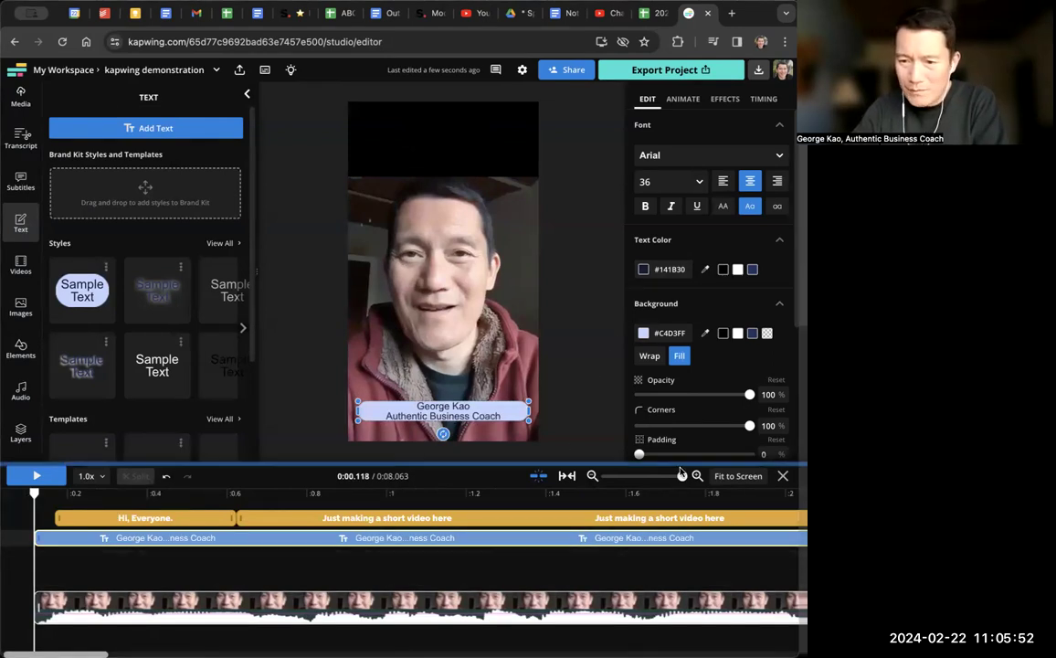
Step: Extend the name caption clip's right edge to the video's end, spanning the full 8.063 seconds
mouse_move(681, 475)
mouse_down()
mouse_move(638, 477)
mouse_move(667, 477)
mouse_up()
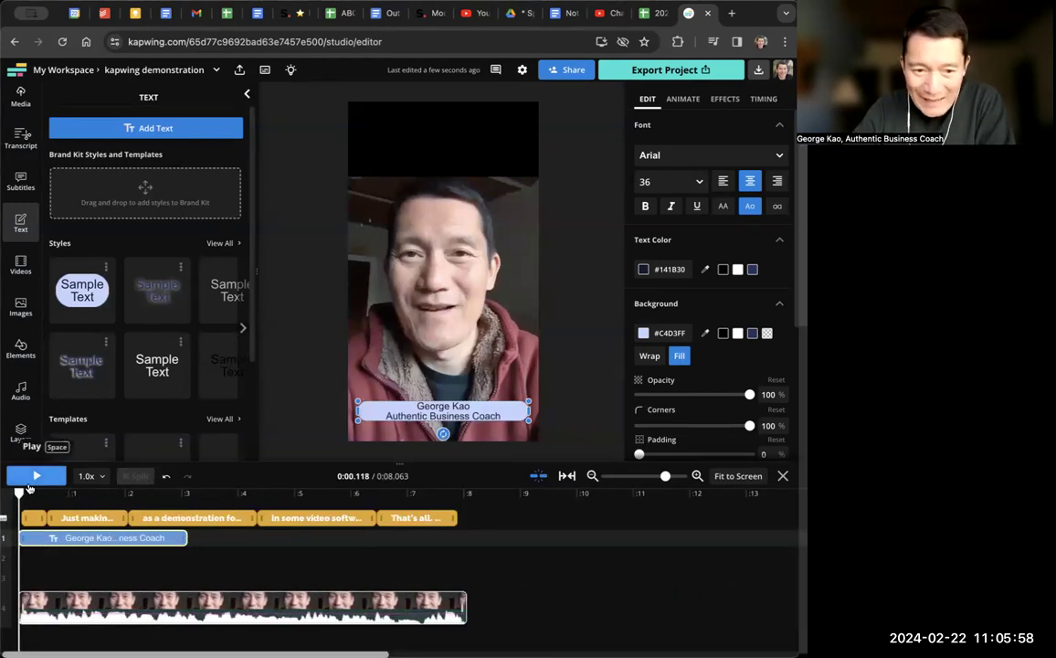
drag(19, 492, 62, 493)
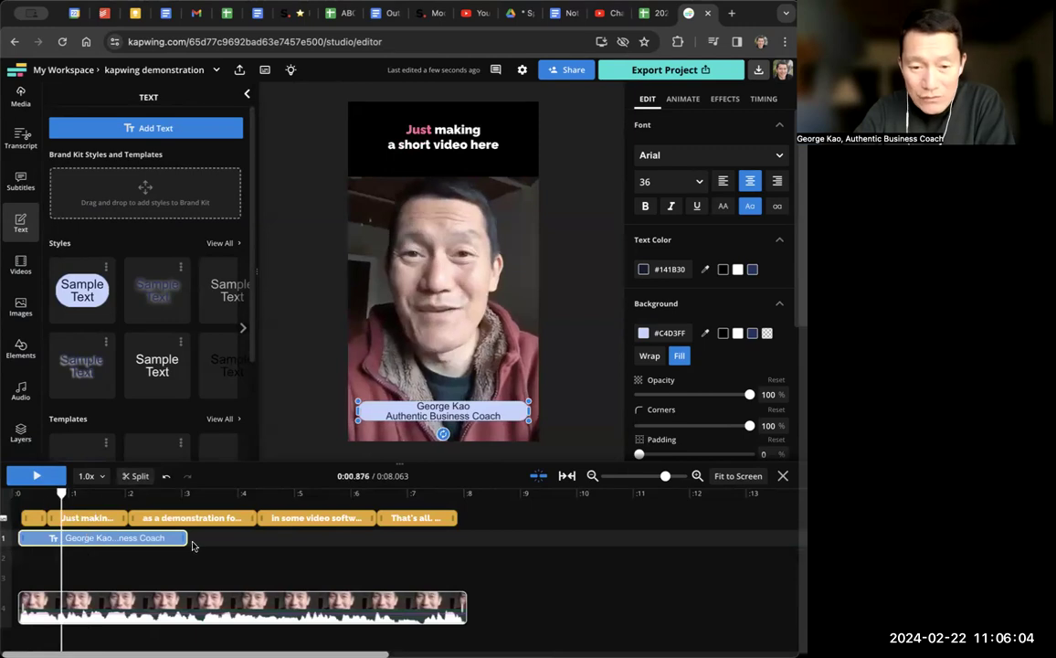
drag(186, 538, 460, 546)
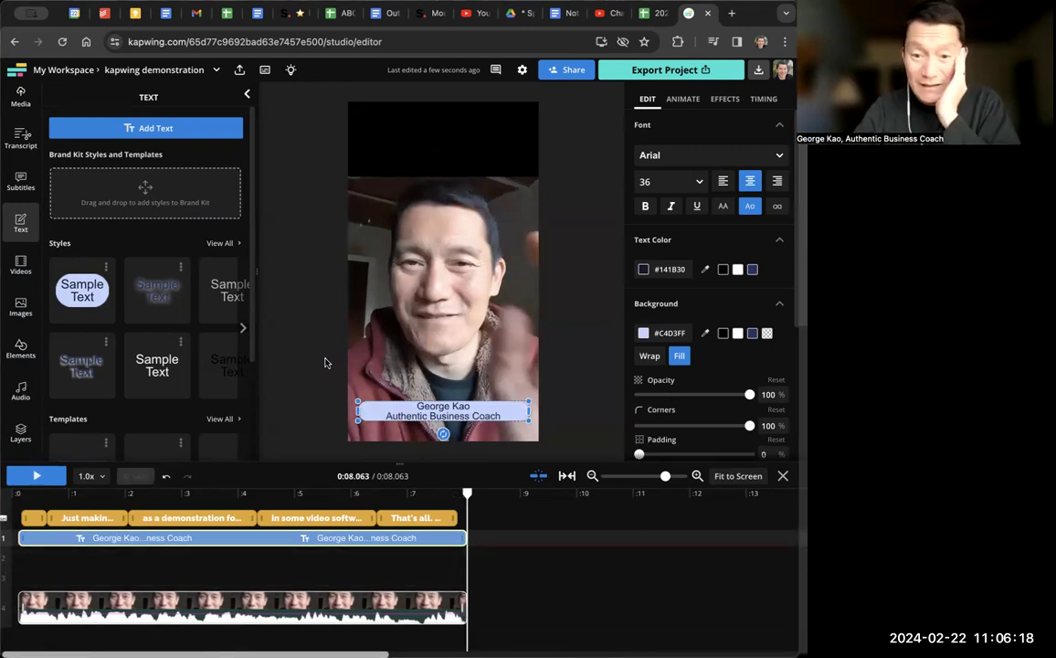
click(595, 248)
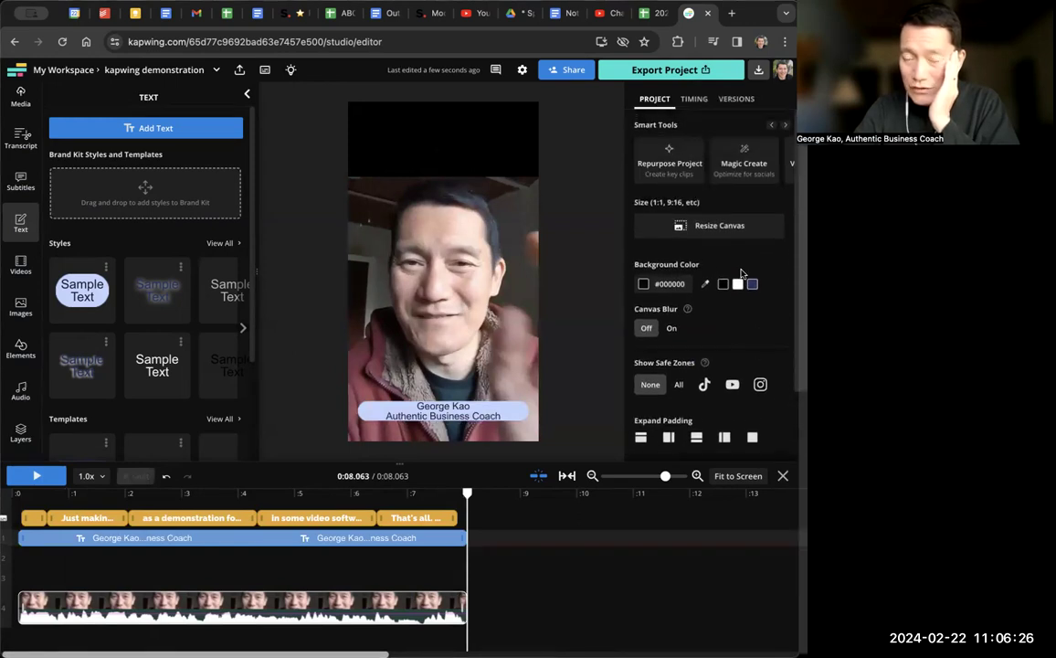
scroll(700, 278, down, 2)
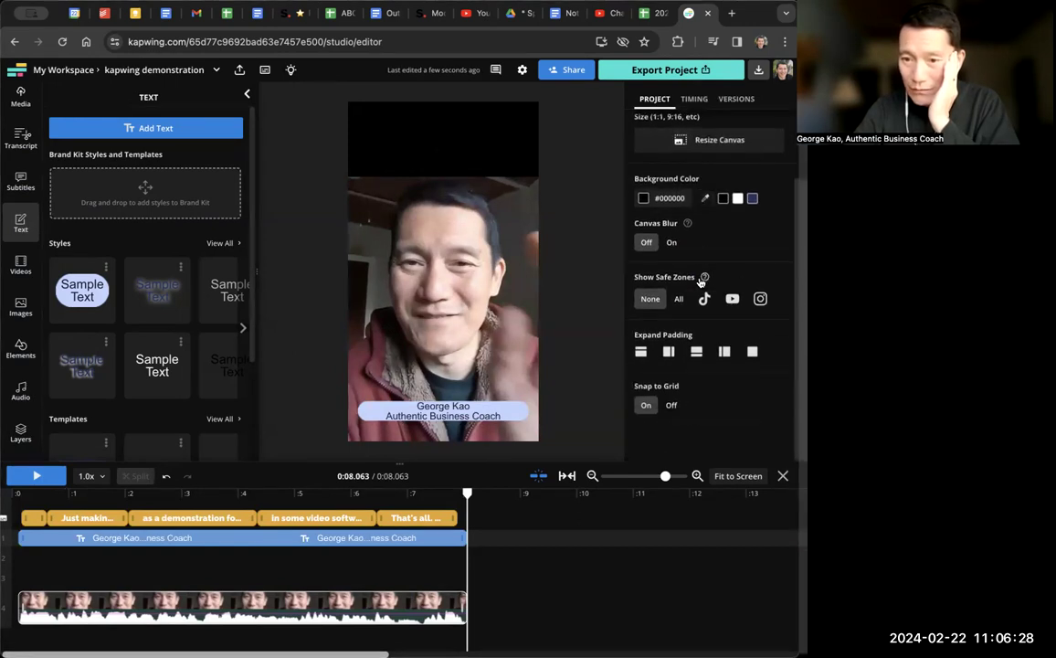
scroll(700, 278, up, 2)
scroll(701, 281, down, 3)
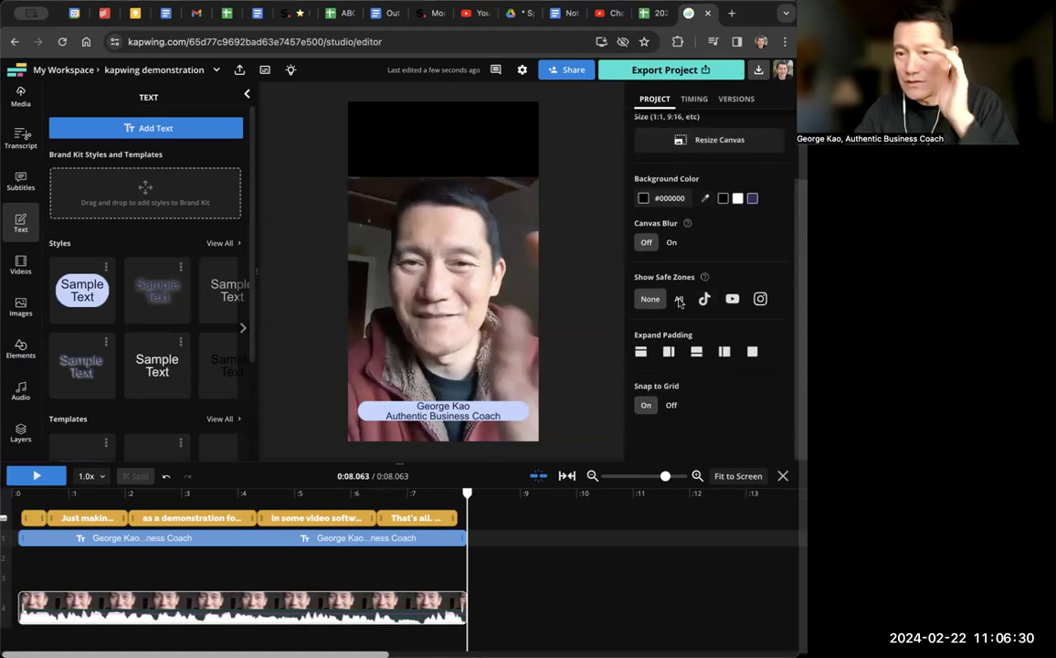
scroll(690, 257, up, 2)
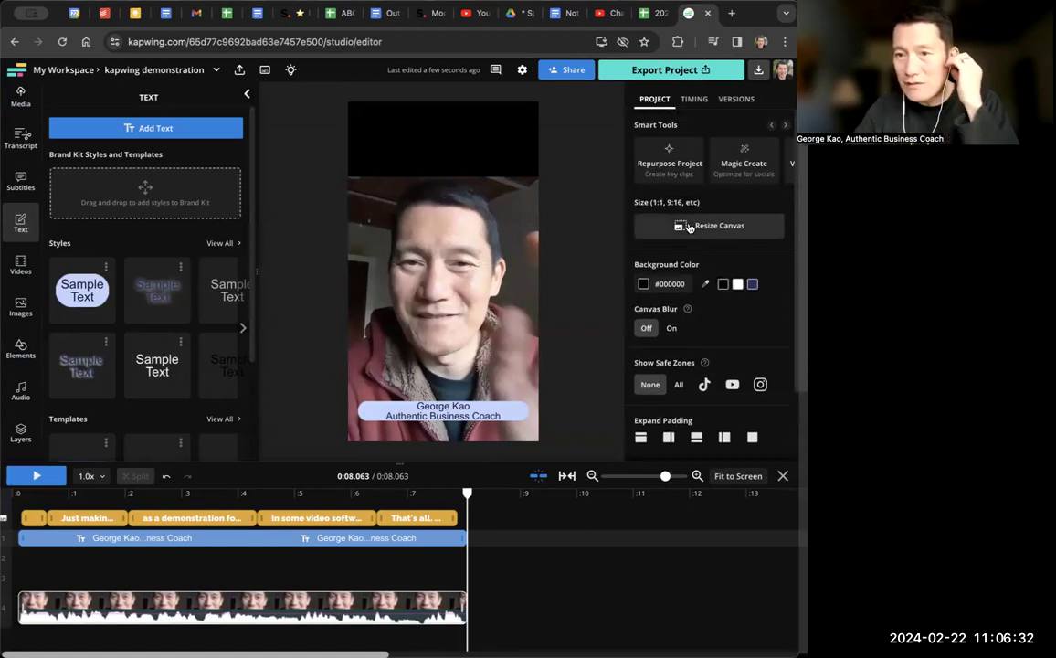
scroll(680, 196, down, 1)
scroll(685, 215, up, 1)
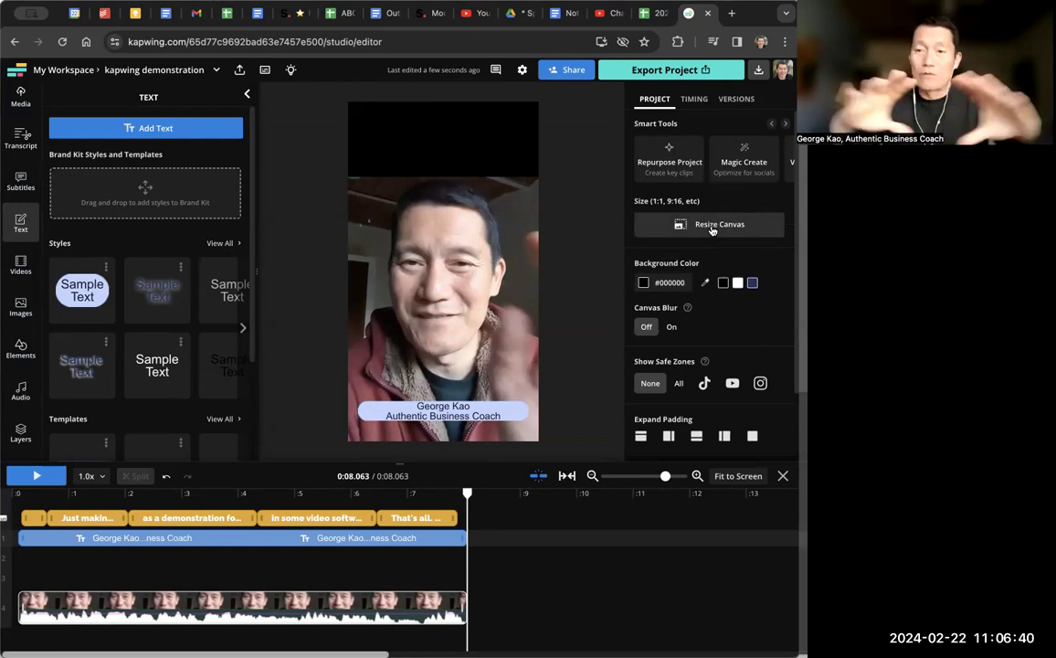
click(712, 229)
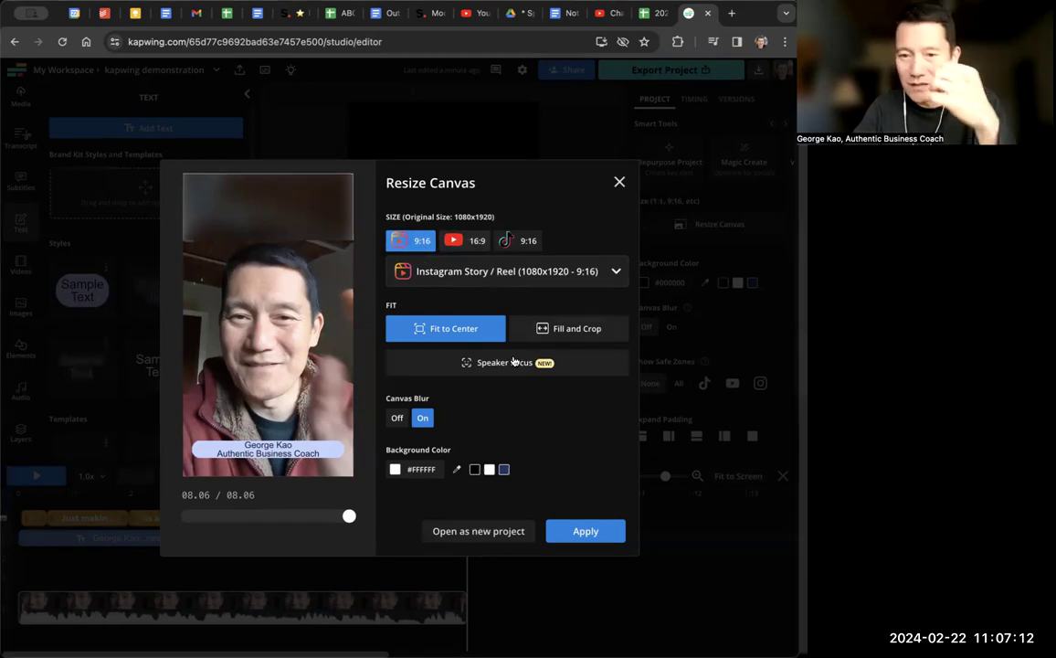
click(620, 182)
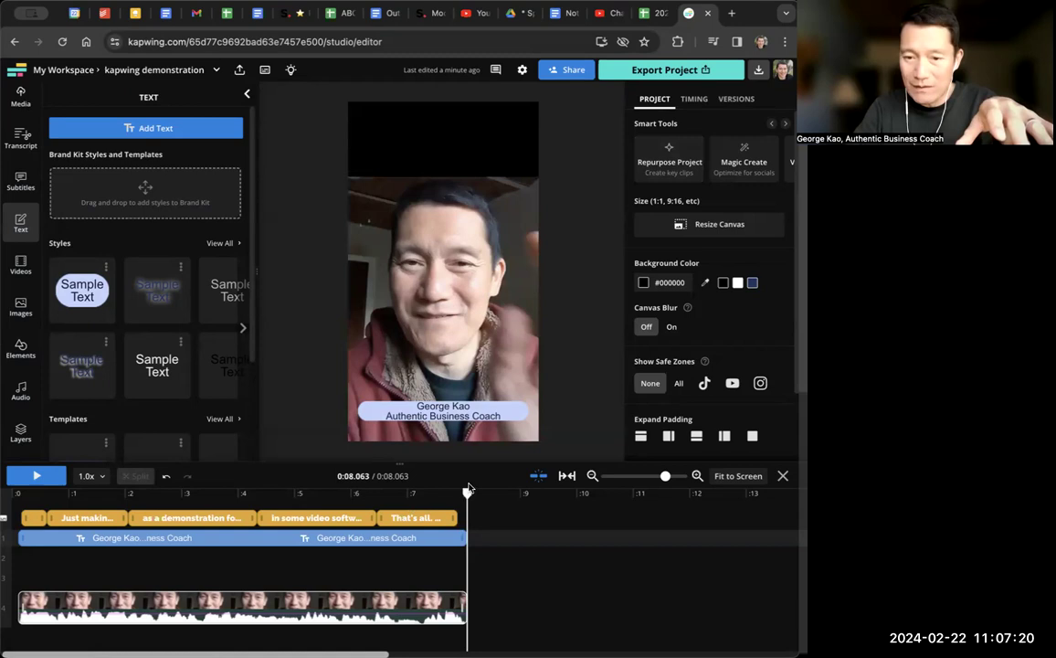
Step: Scrub back to about 3 seconds and start the export, triggering the Empty Frames Detected warning
drag(468, 493, 196, 505)
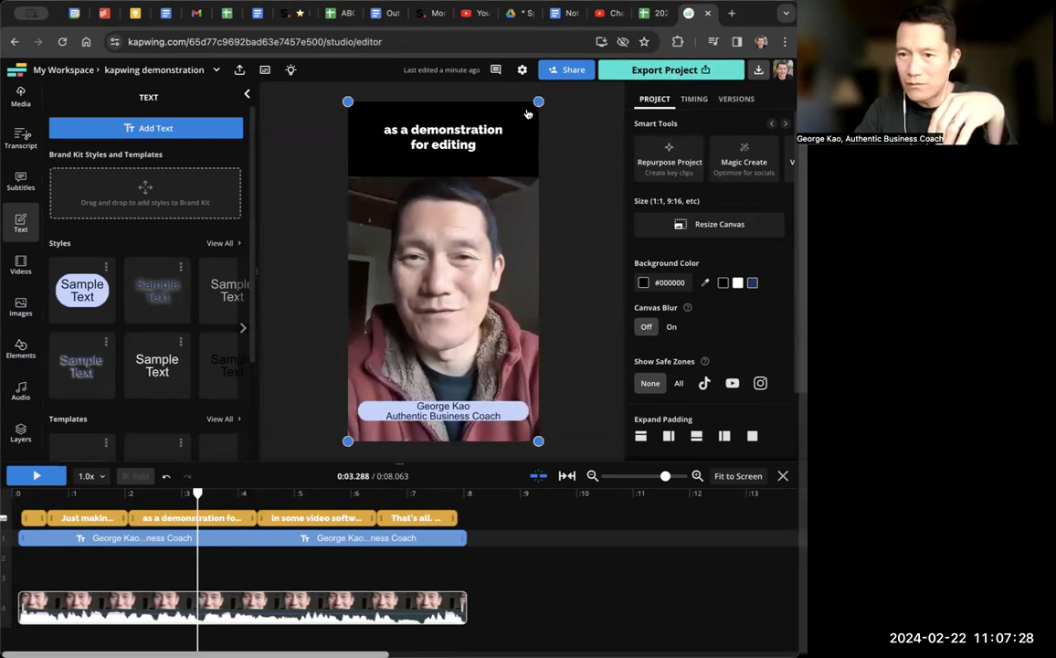
click(680, 72)
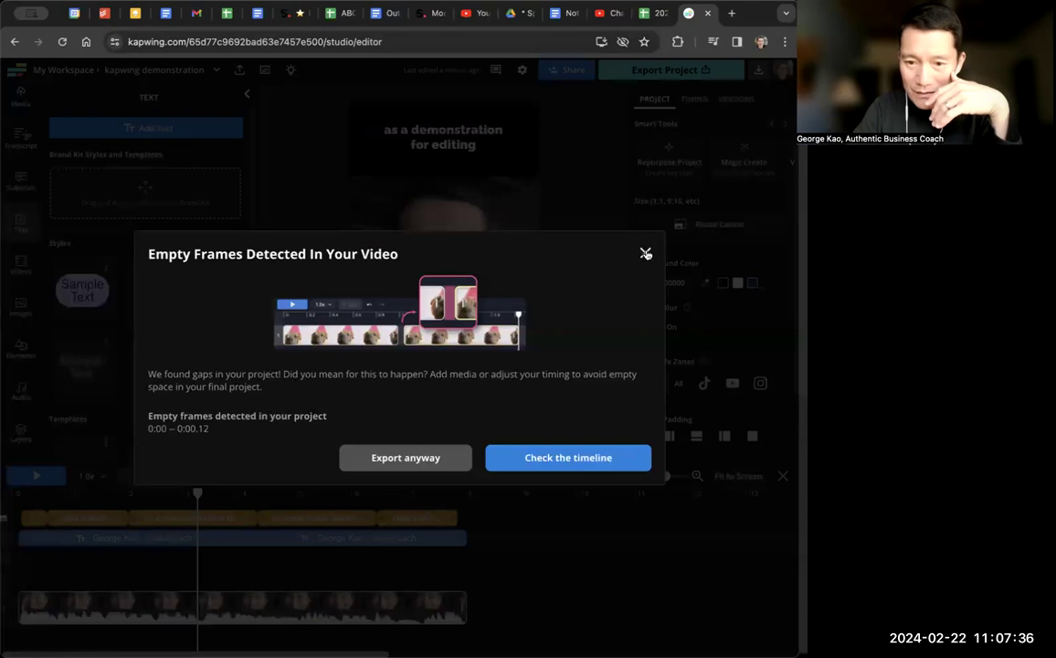
Step: Shift the video clip and name caption clip to start at 0:00, removing the opening gap
click(559, 458)
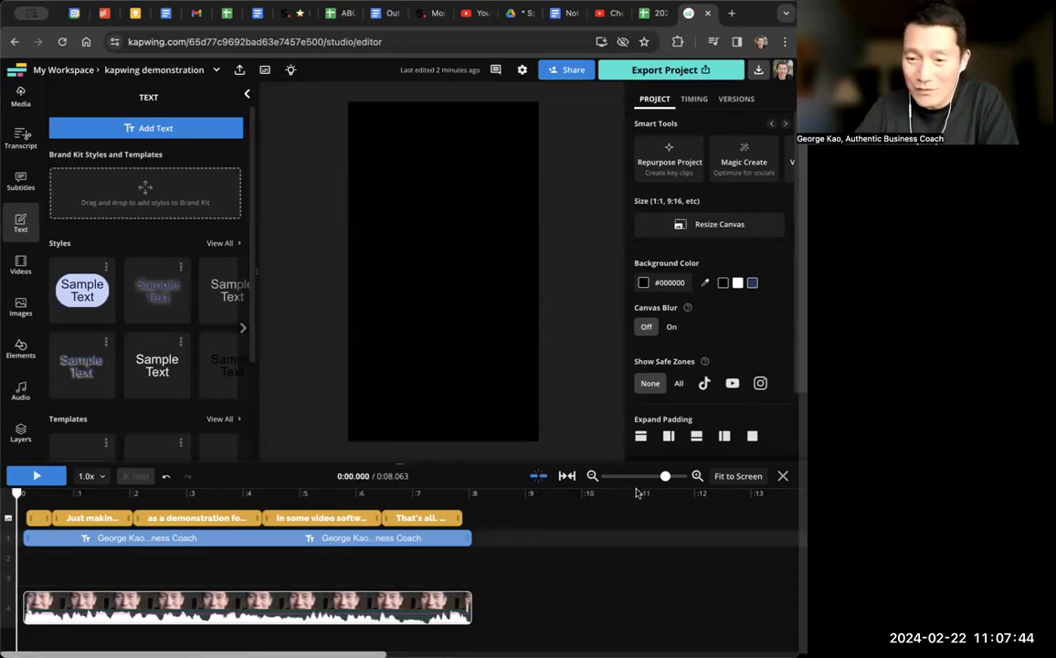
drag(658, 479, 679, 484)
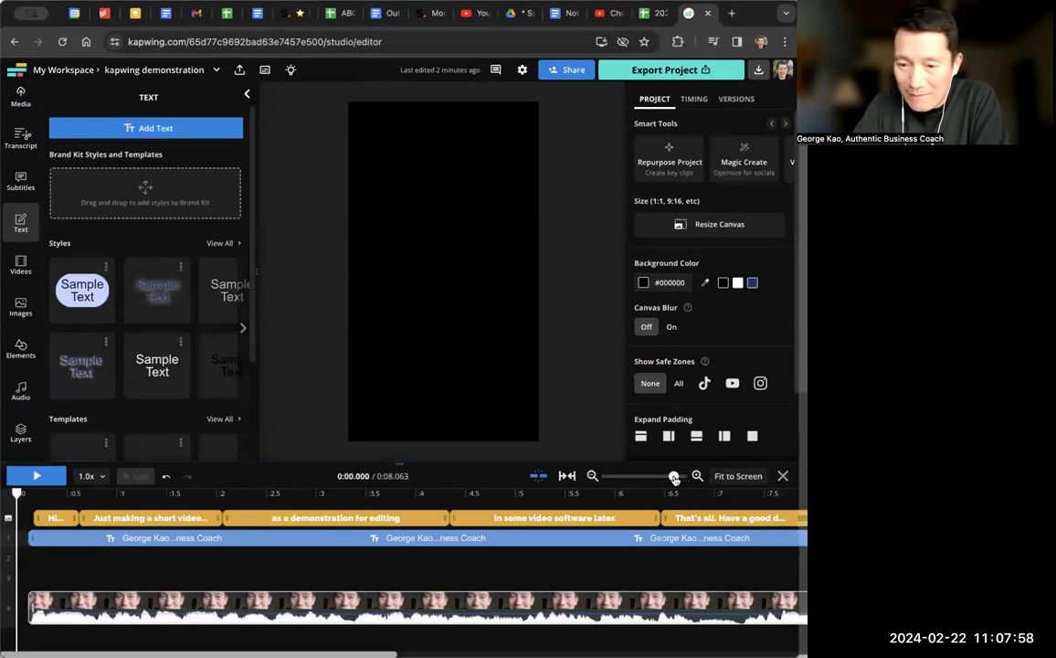
drag(675, 477, 657, 477)
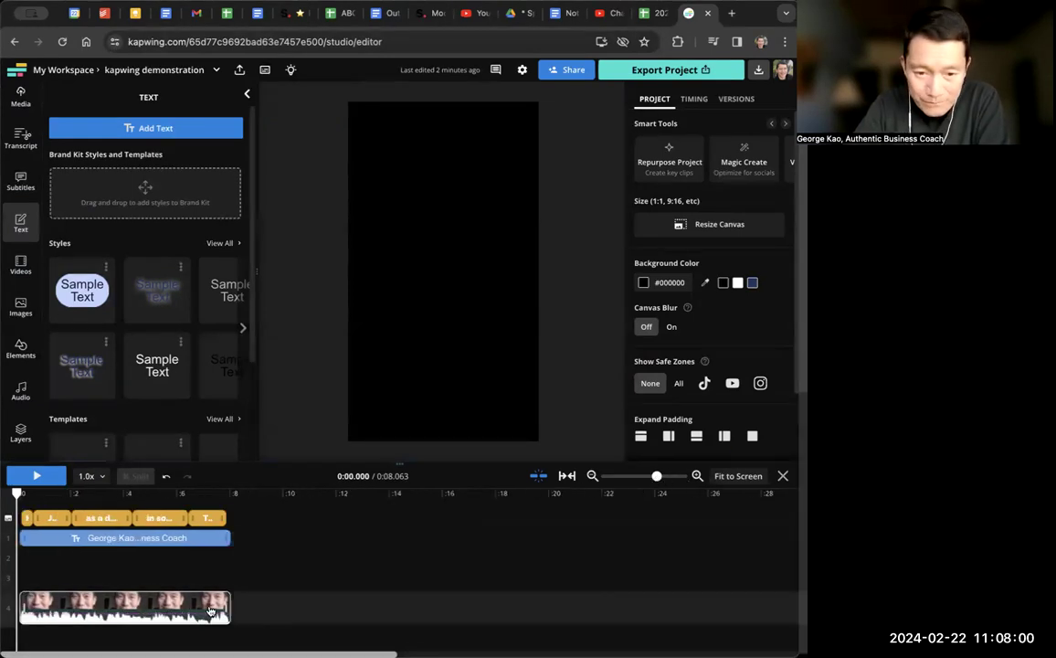
drag(191, 612, 149, 609)
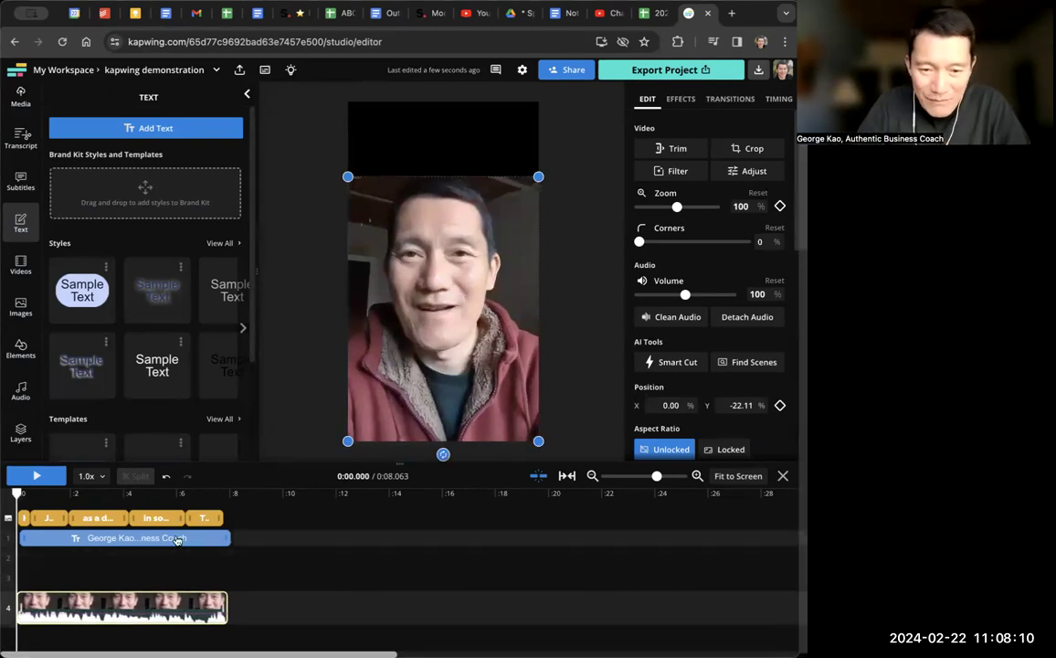
drag(658, 477, 667, 479)
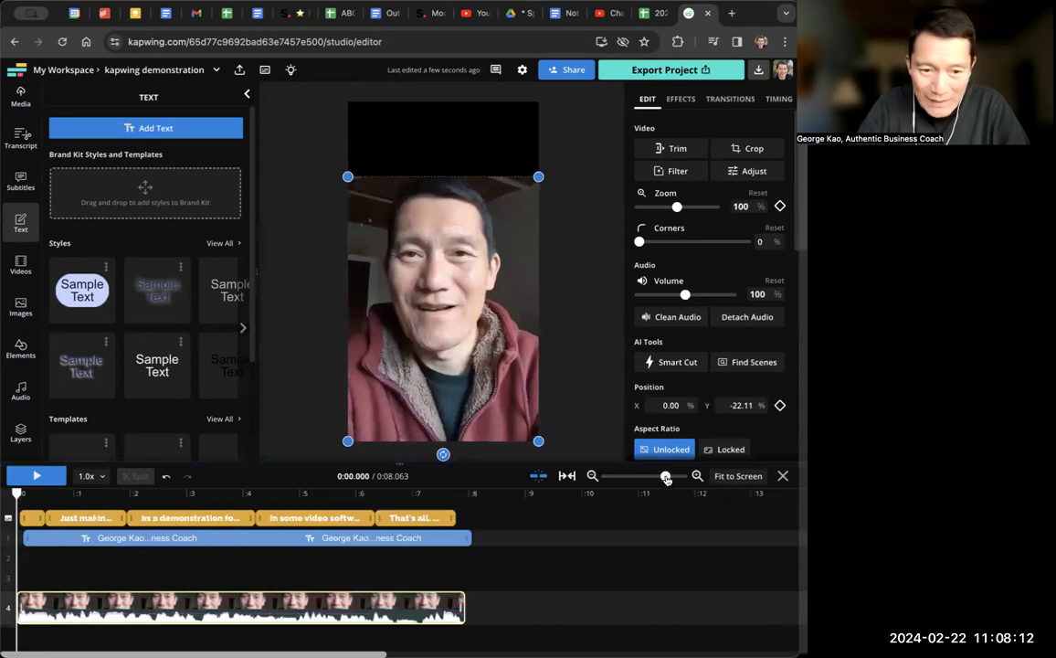
drag(365, 539, 360, 539)
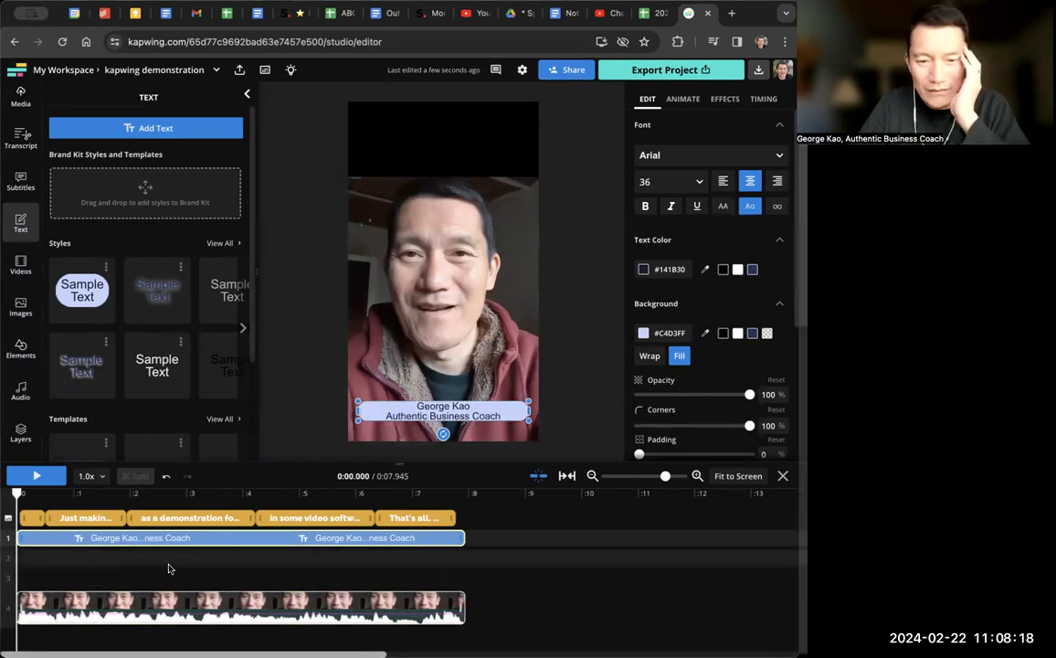
Step: Play the opening to confirm the 7.945-second project now starts without empty frames
drag(667, 477, 691, 481)
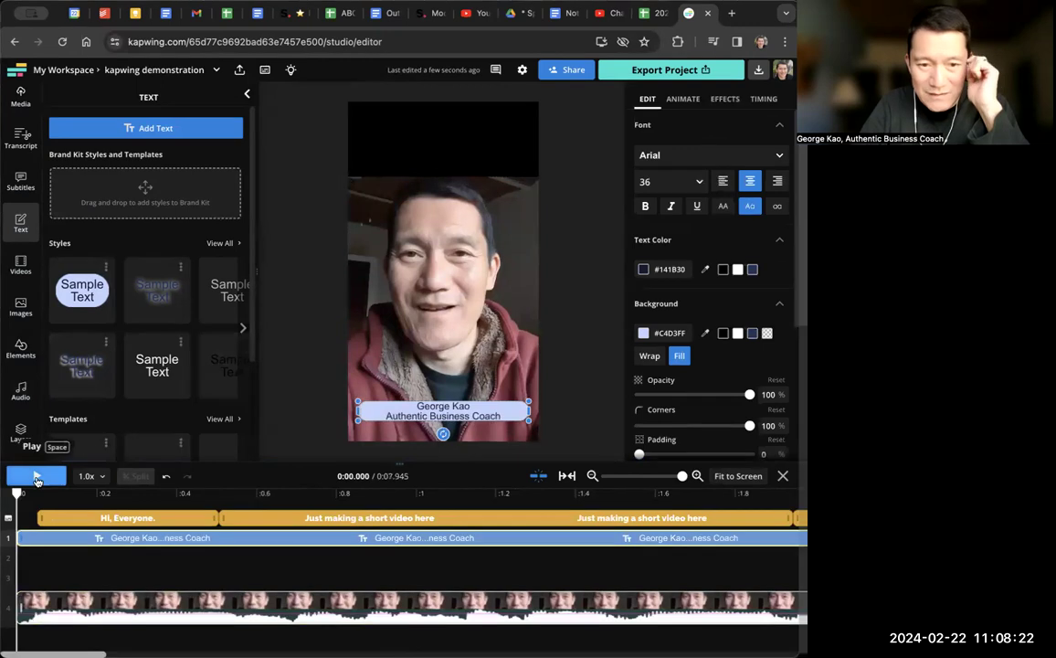
click(37, 476)
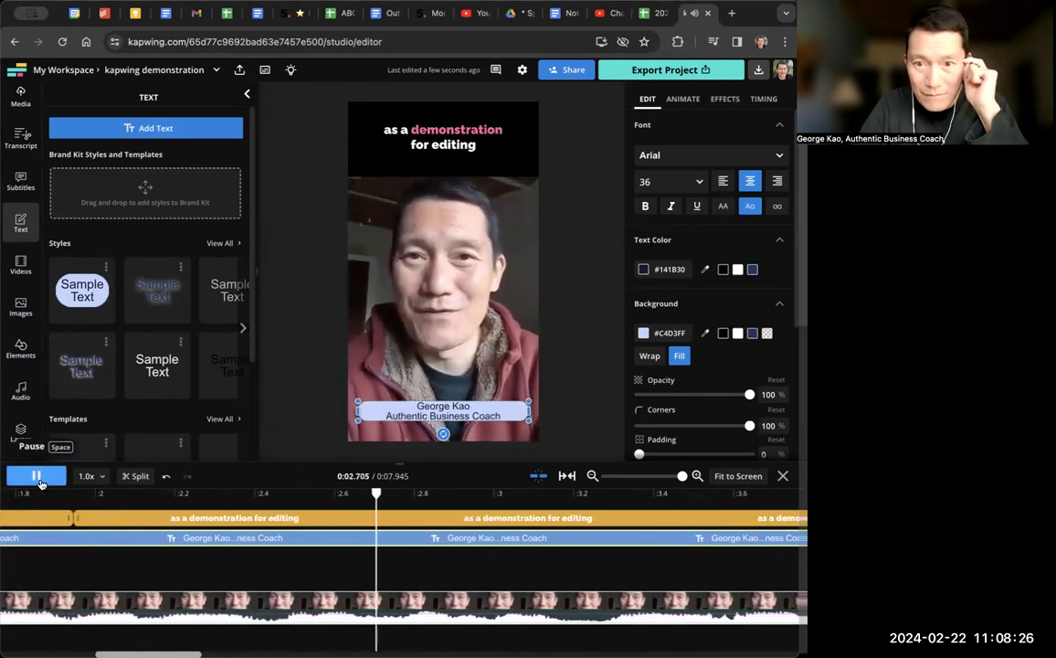
click(40, 484)
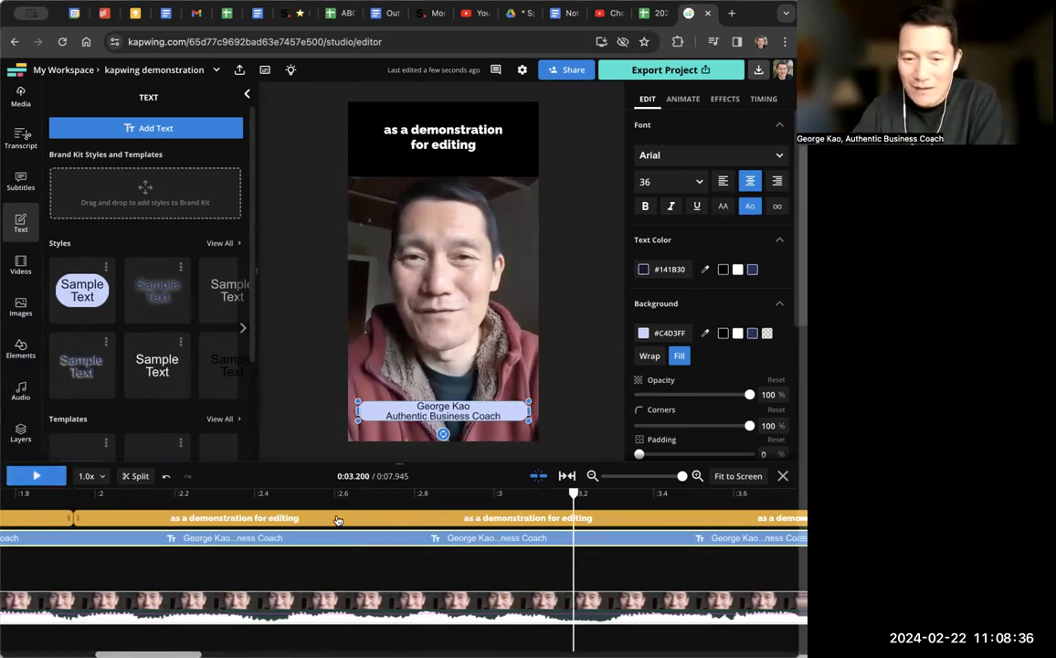
Step: Set the MP4 export compression level to Higher Quality
click(659, 70)
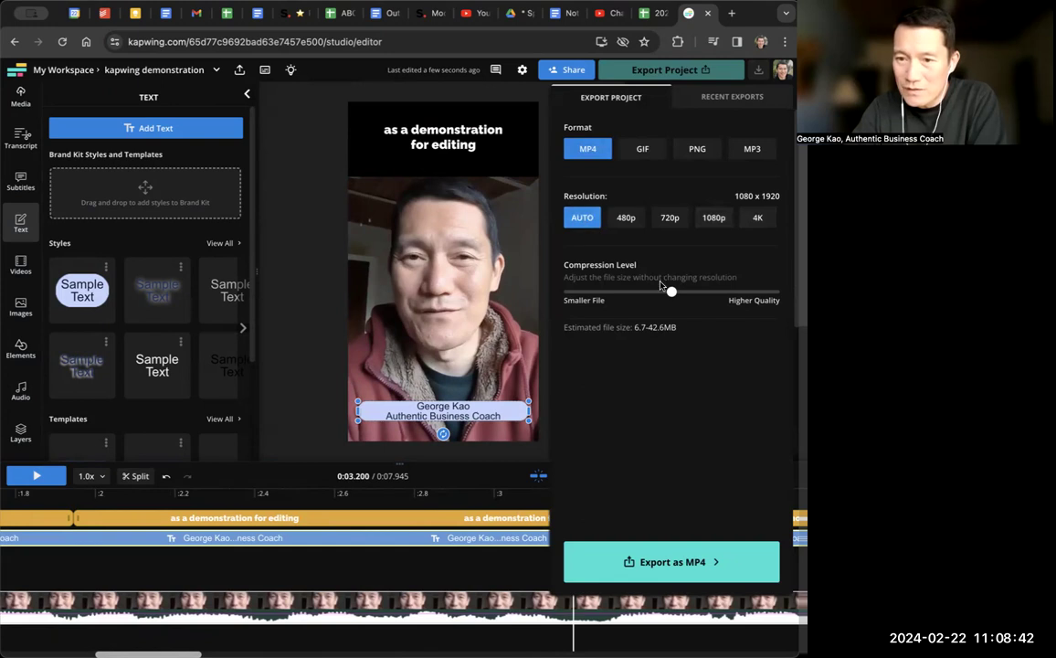
drag(671, 293, 774, 293)
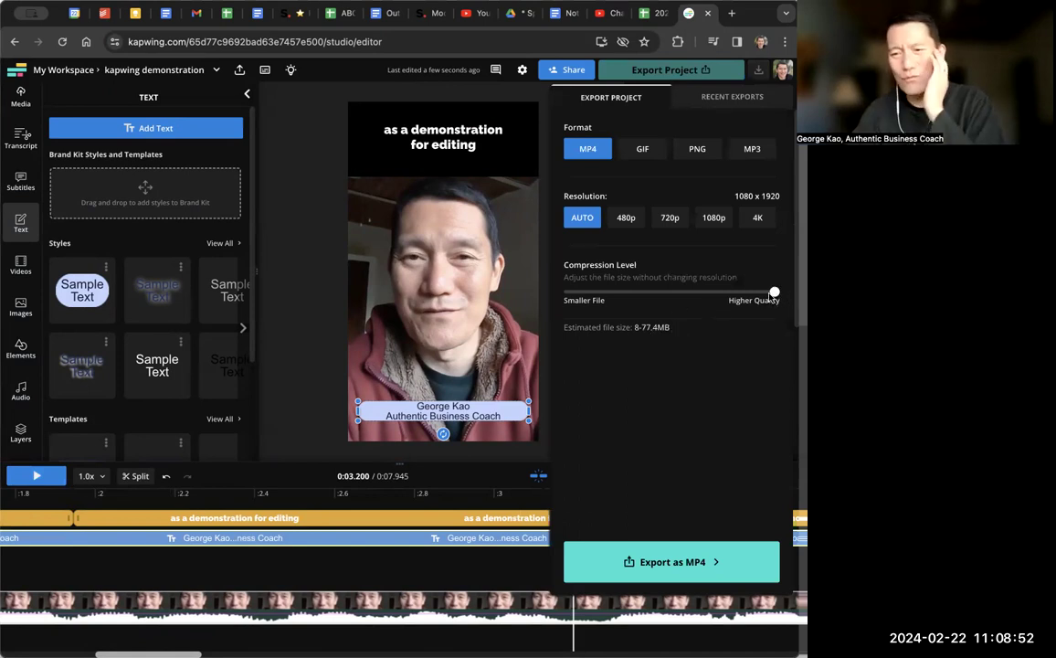
click(694, 293)
click(673, 291)
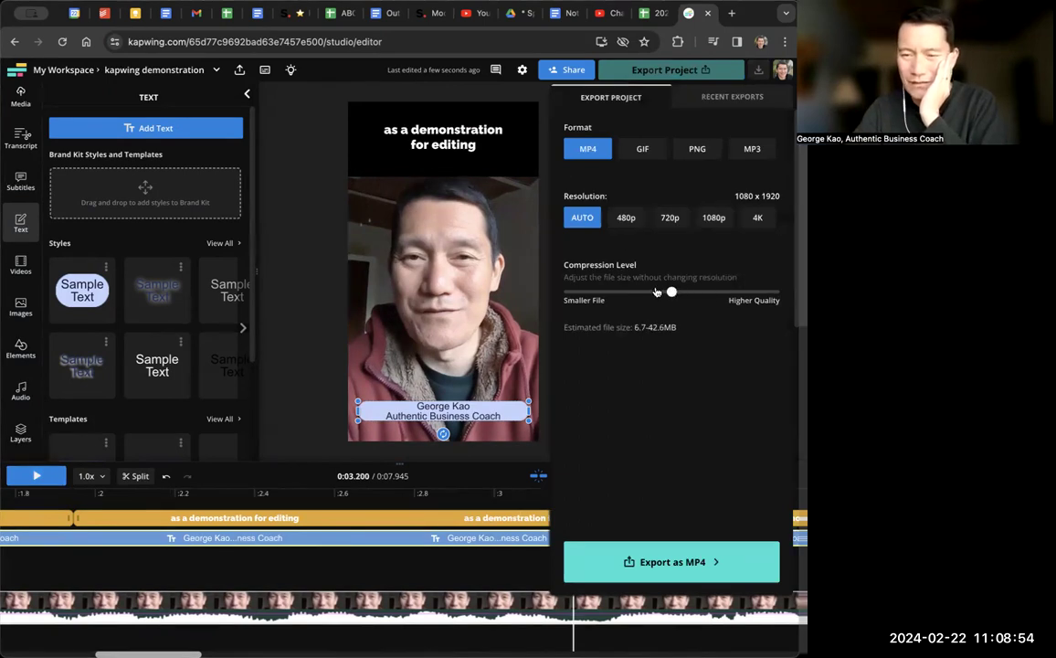
click(775, 292)
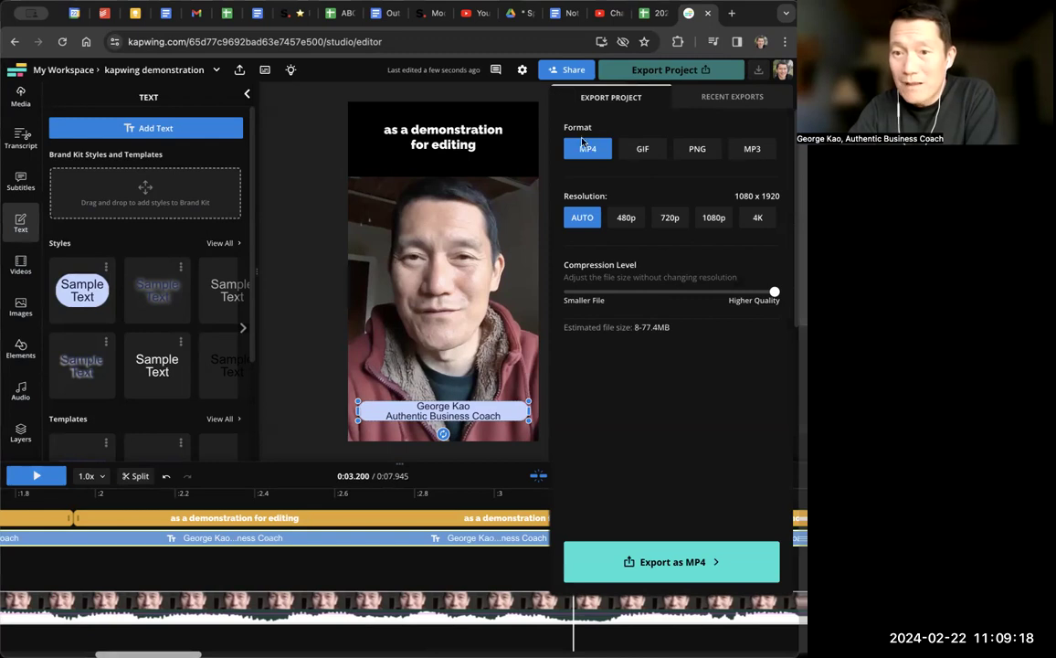
Step: Keep the AUTO 1080 x 1920 resolution and start the MP4 export
click(668, 220)
click(712, 219)
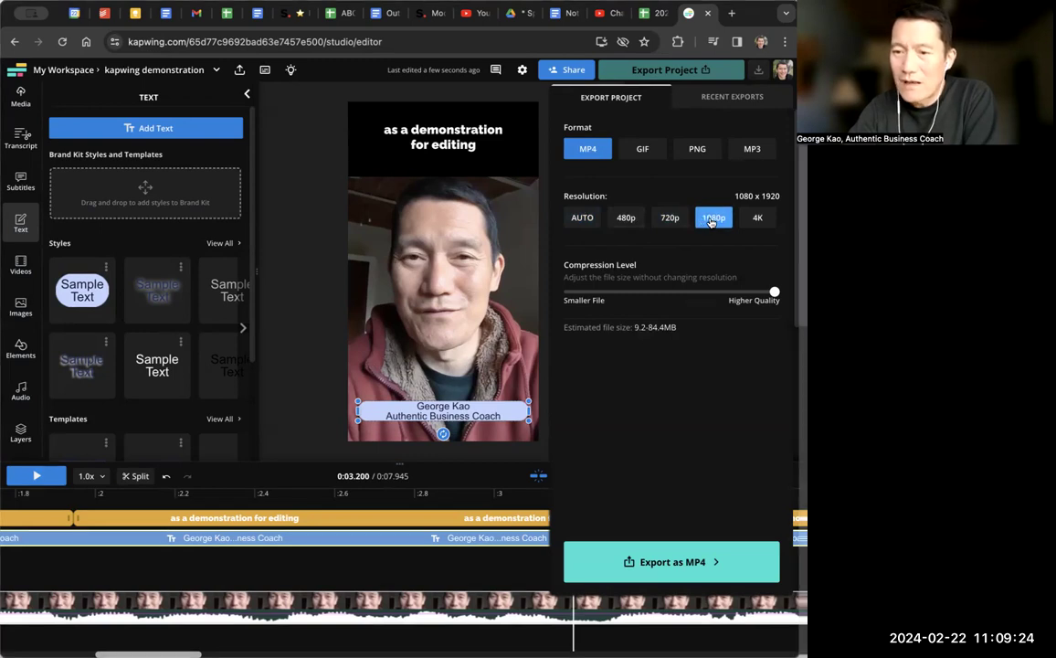
click(670, 219)
click(584, 218)
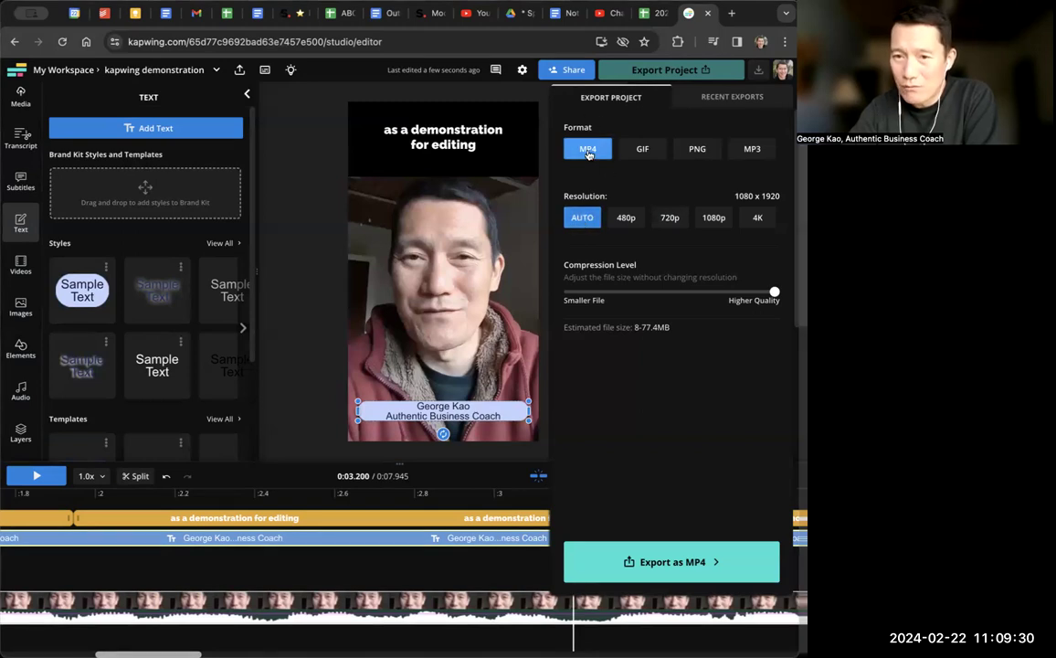
click(640, 562)
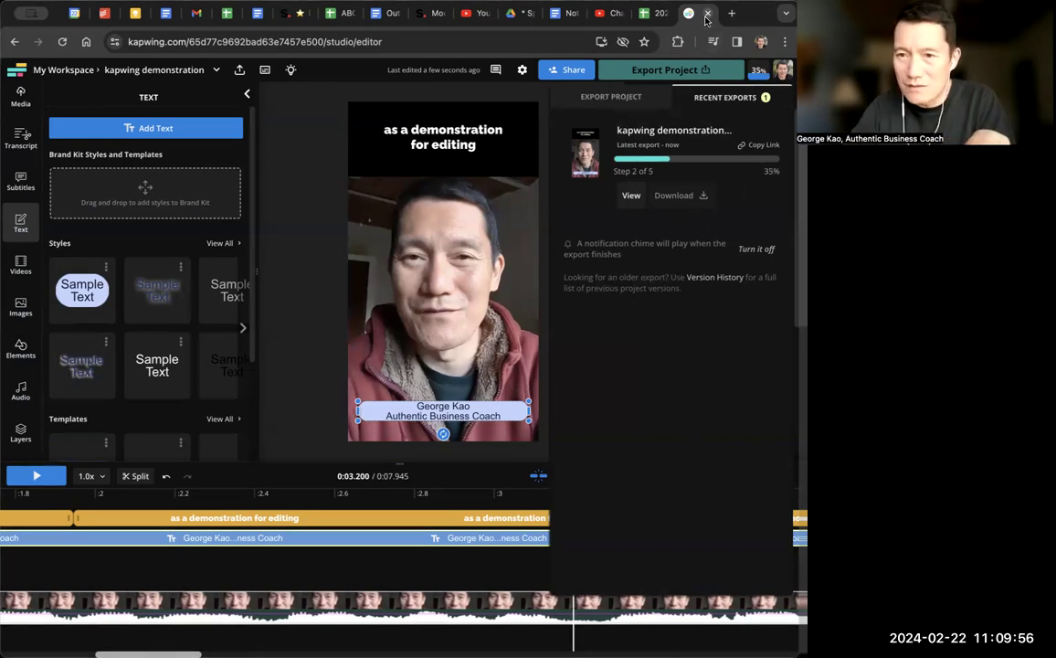
Step: In a new tab, load the Kapwing workspace via 'kapw' and reopen 'kapwing demonstration'
key(ctrl+t)
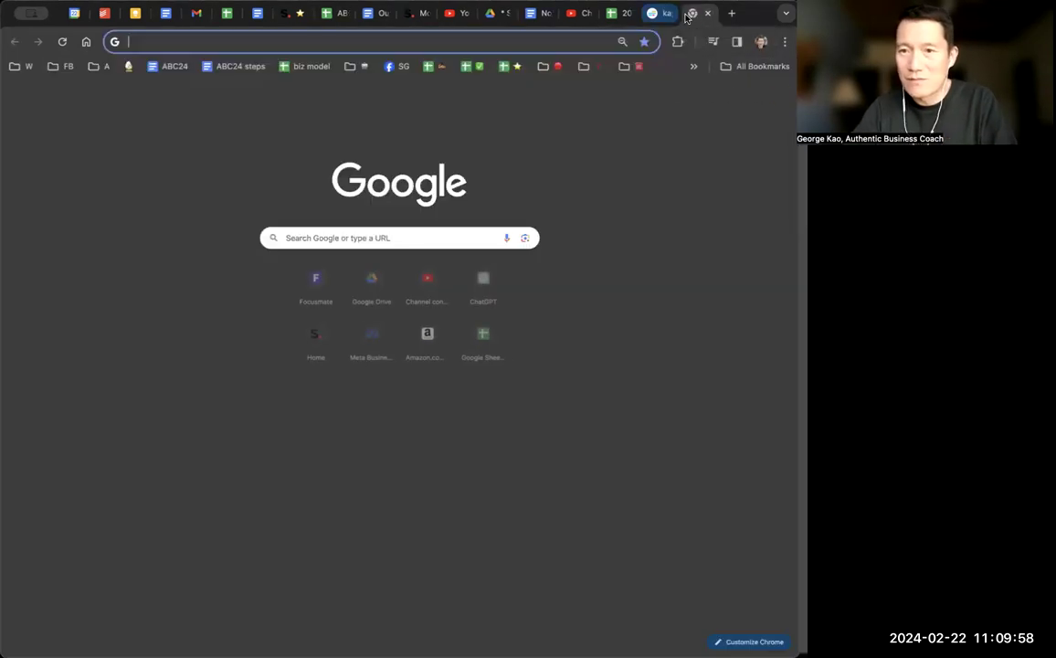
click(655, 15)
click(692, 15)
text(kapwing.com)
key(Return)
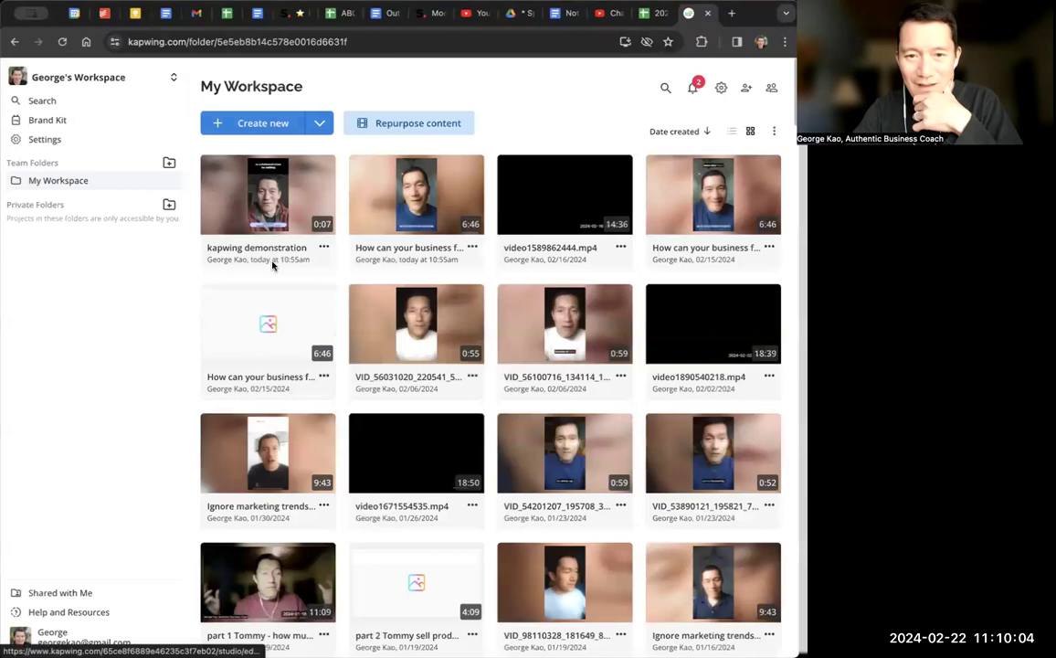
click(263, 199)
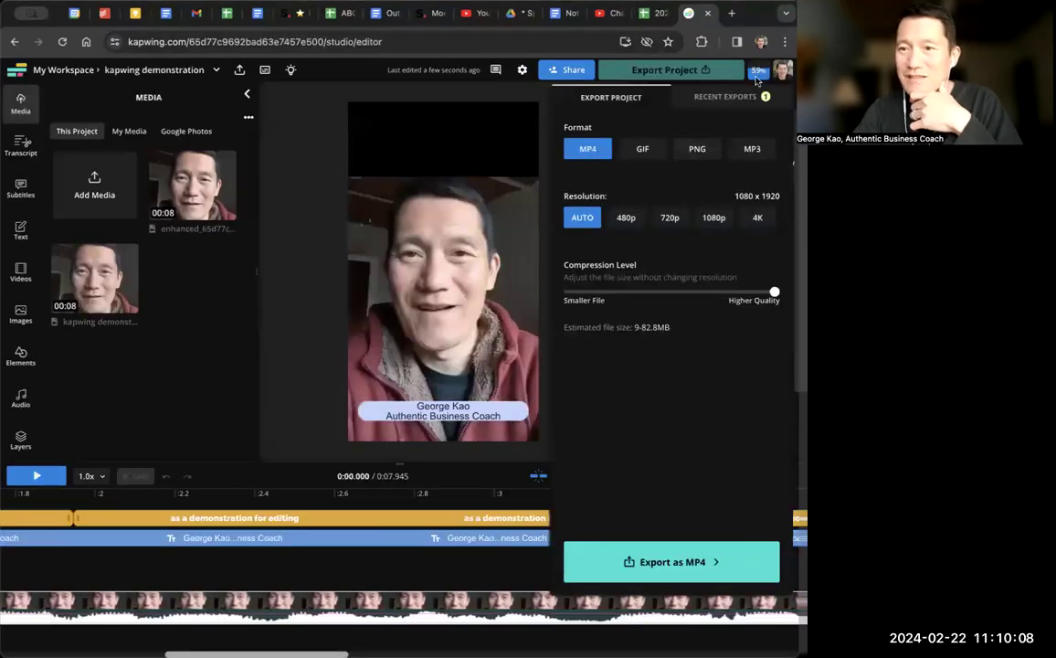
Step: Download the finished 5.4 MB MP4 from the Recent Exports list
click(761, 73)
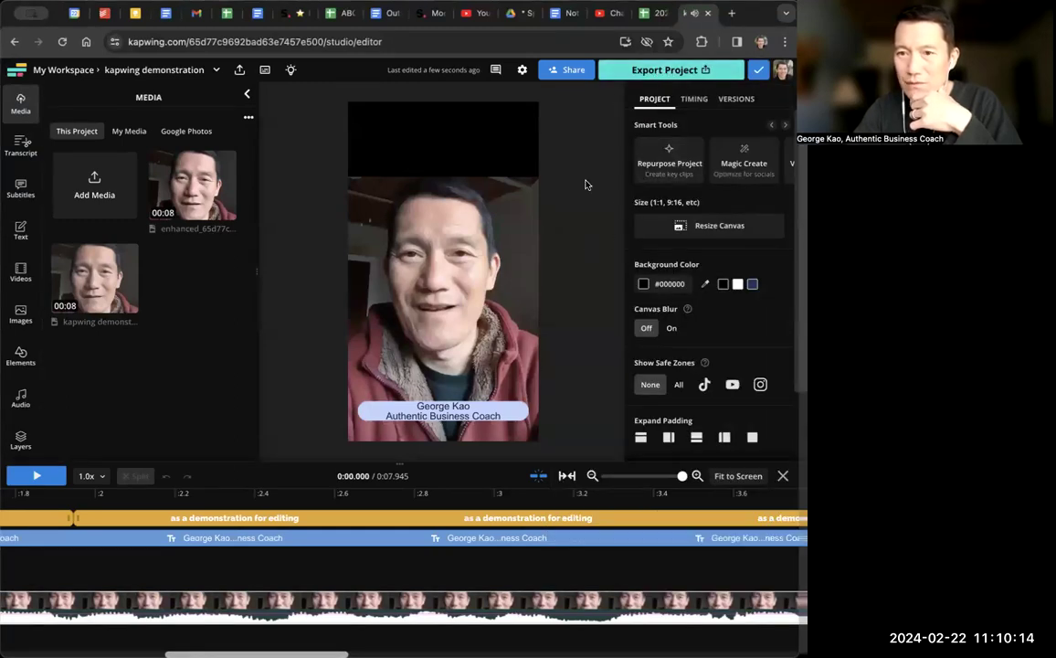
click(648, 71)
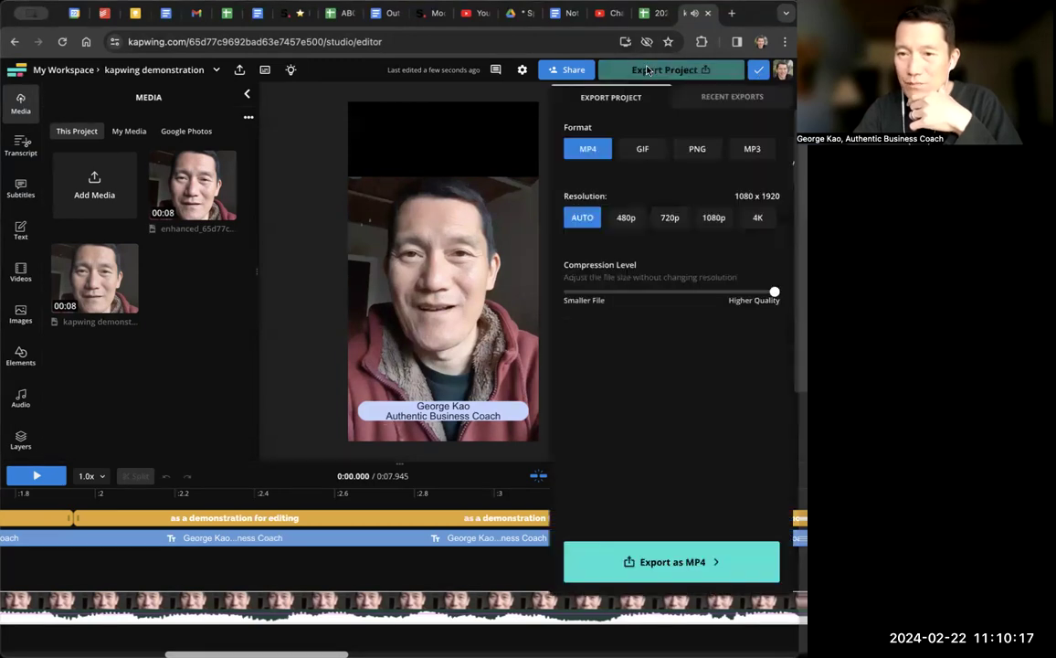
click(732, 98)
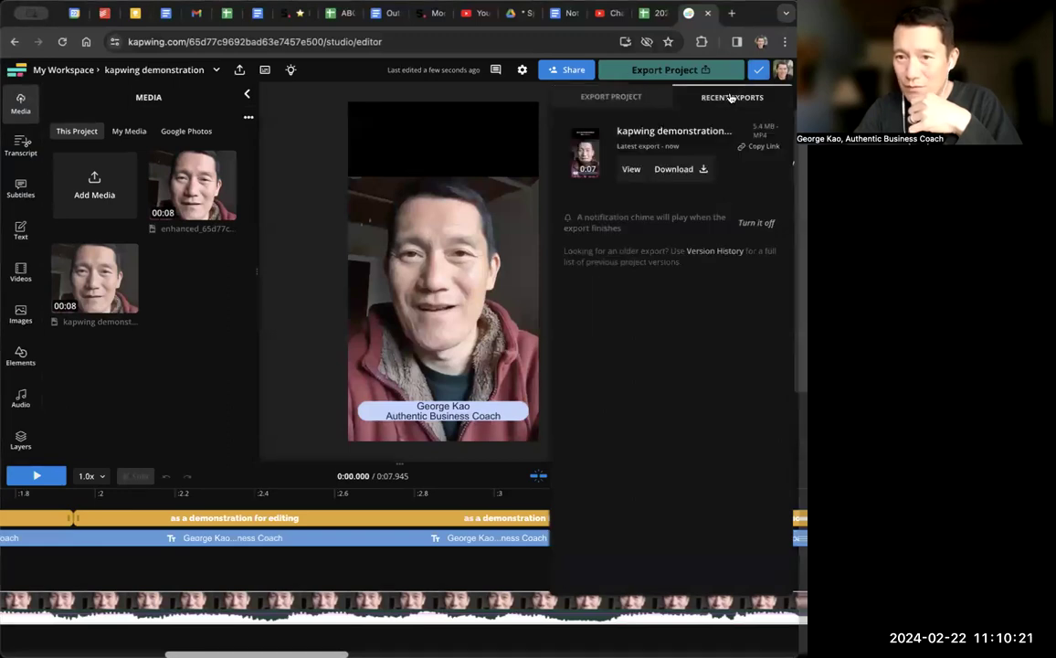
click(694, 169)
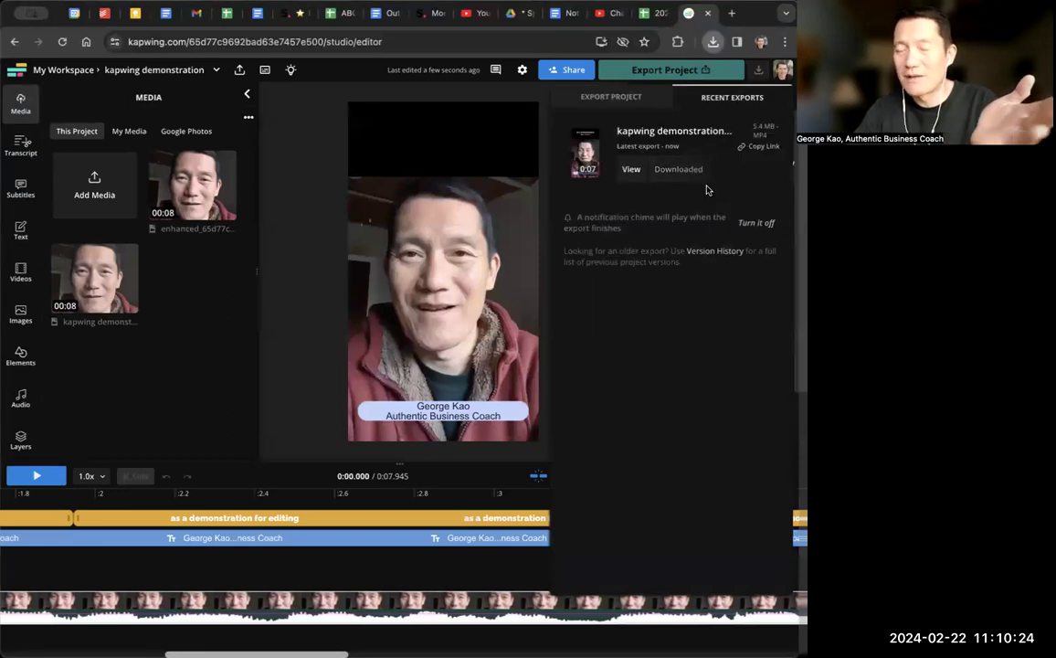